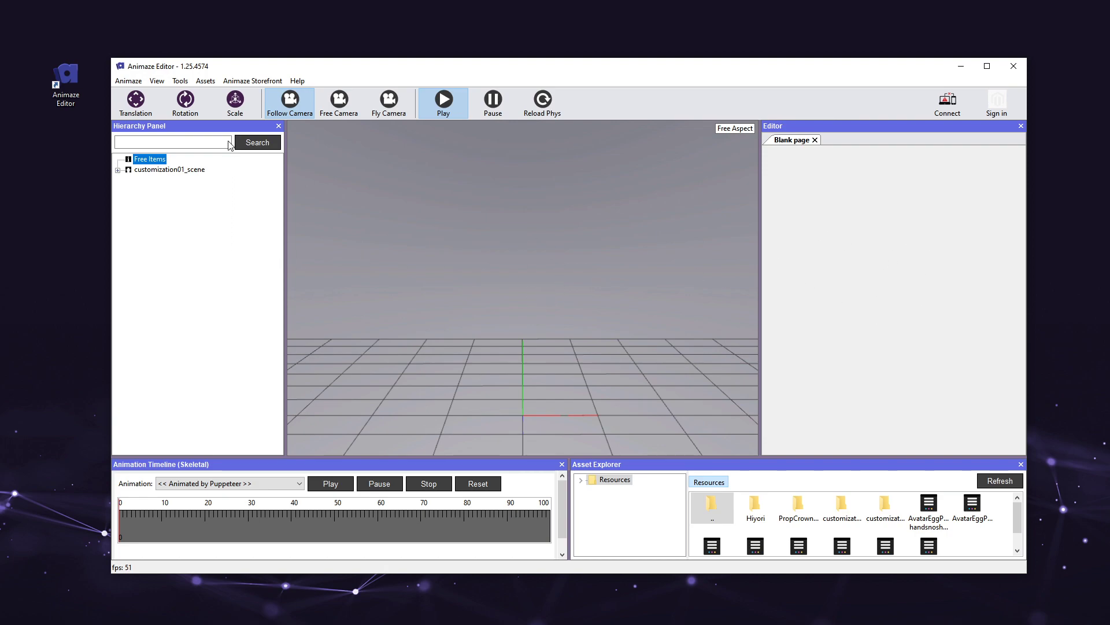
Step: Start a 3D object import with PropCrownTest.FBX from the PropCrownTest folder as the source file
click(205, 81)
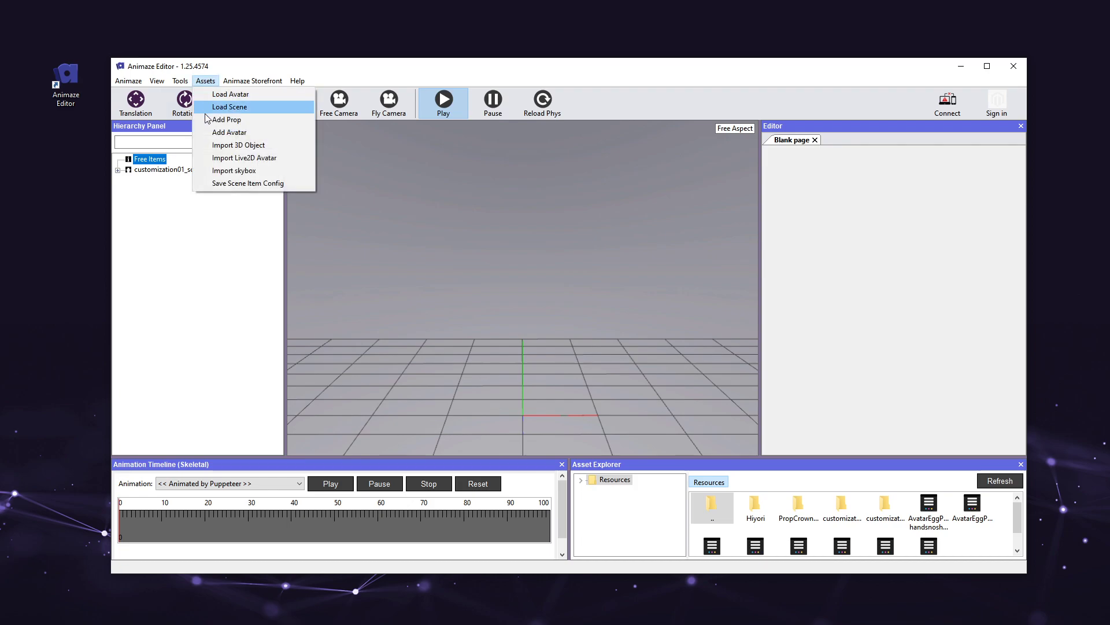
click(296, 145)
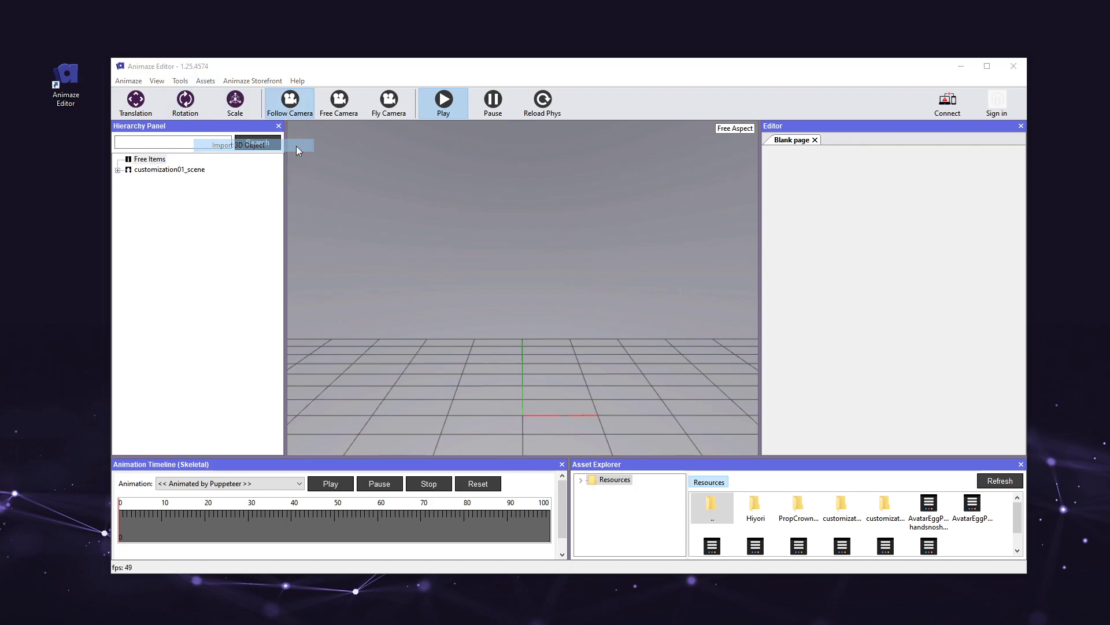
drag(326, 96, 463, 144)
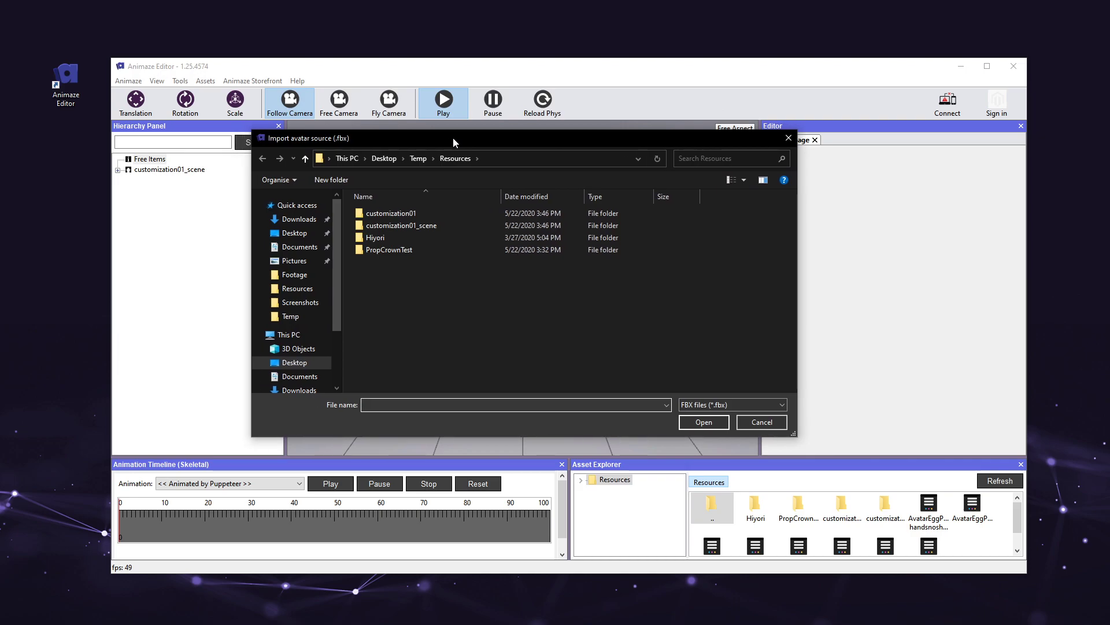
double_click(411, 252)
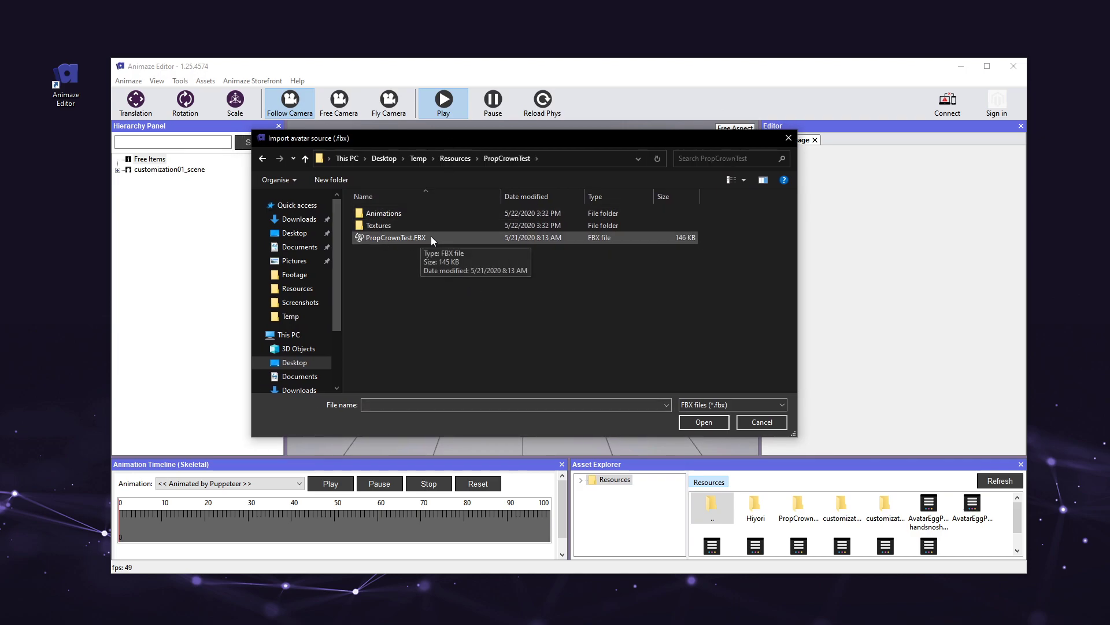
click(453, 237)
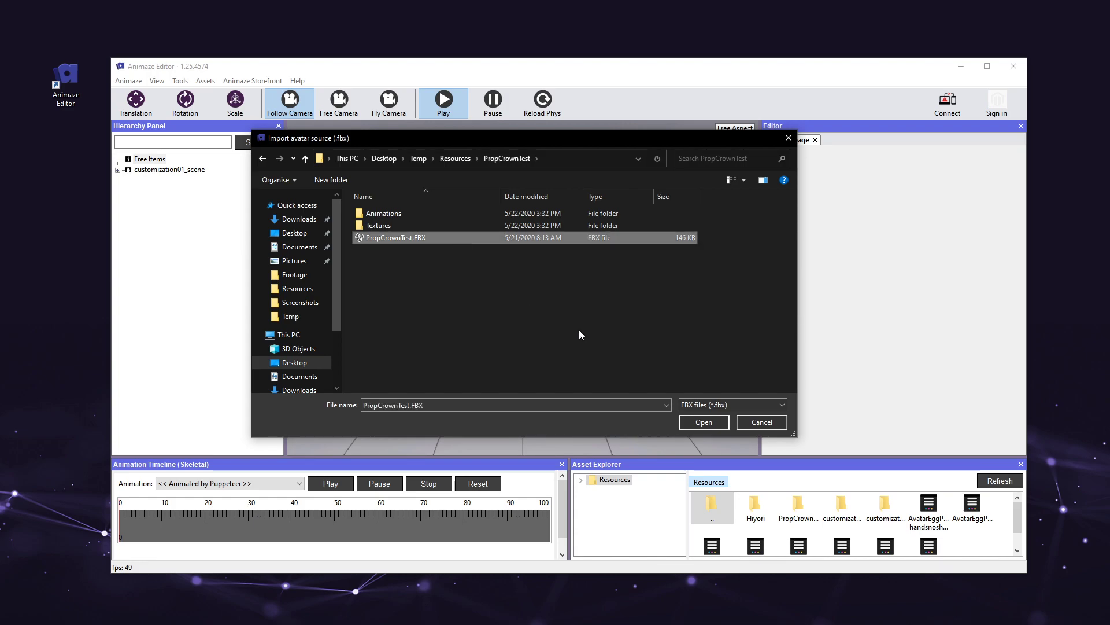
click(718, 423)
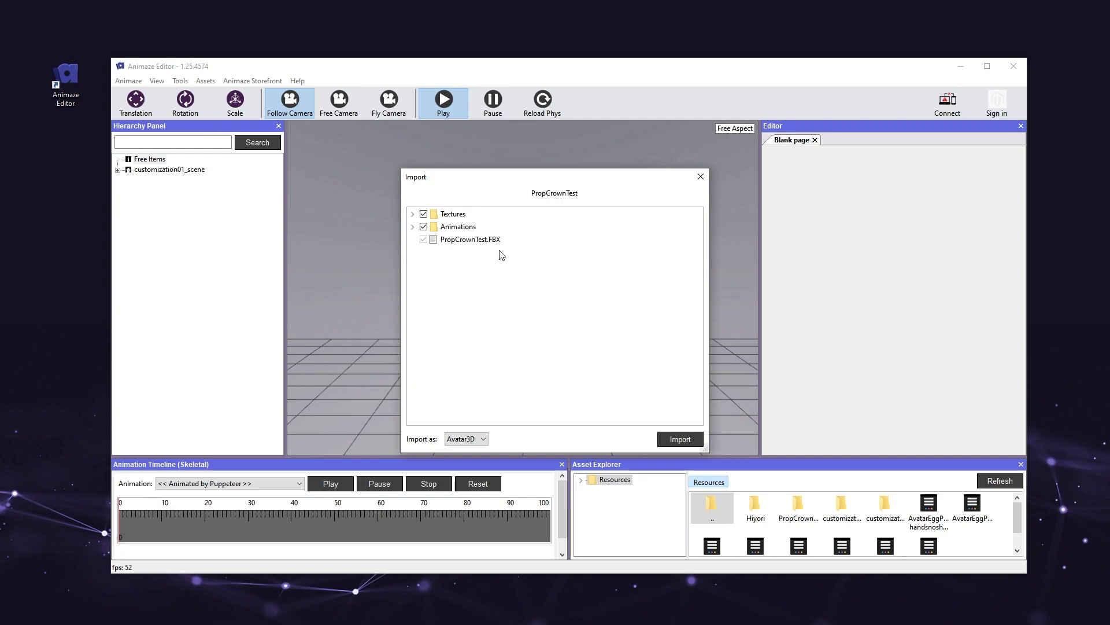
Step: Import PropCrownTest with its textures and animations as a prop, and dismiss the import issues list and import log
click(483, 441)
click(696, 439)
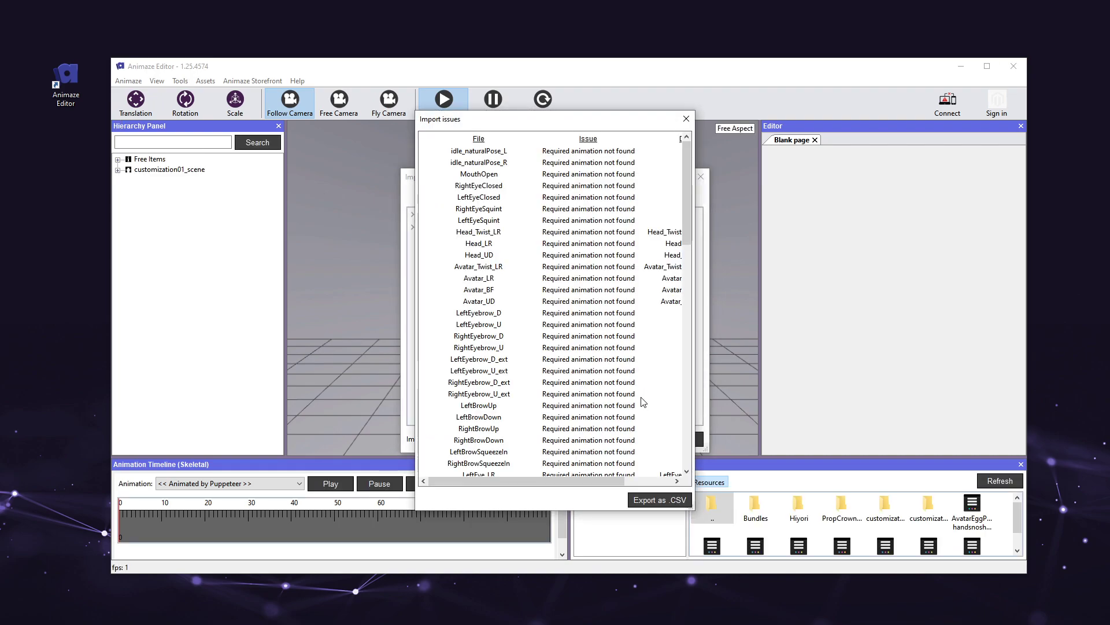
drag(686, 169, 693, 147)
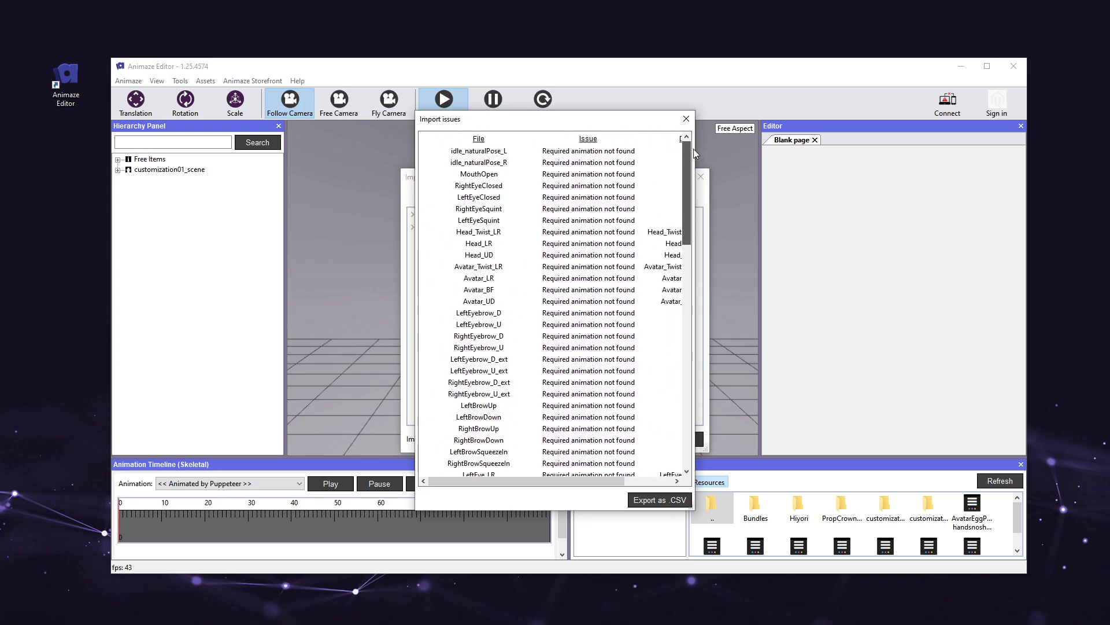
click(686, 120)
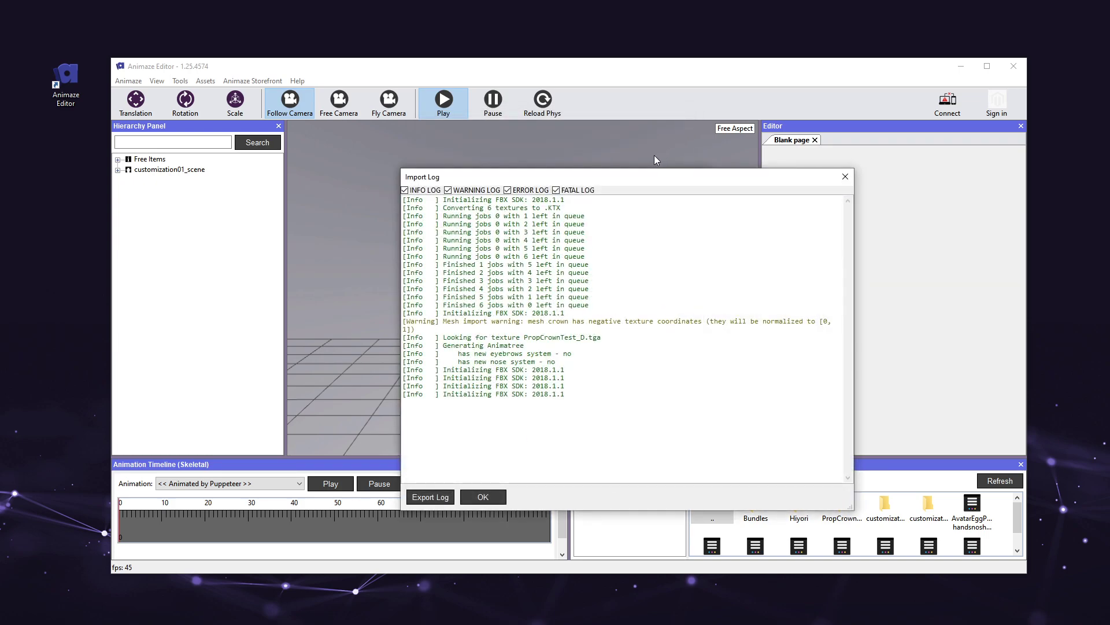
drag(637, 177, 534, 139)
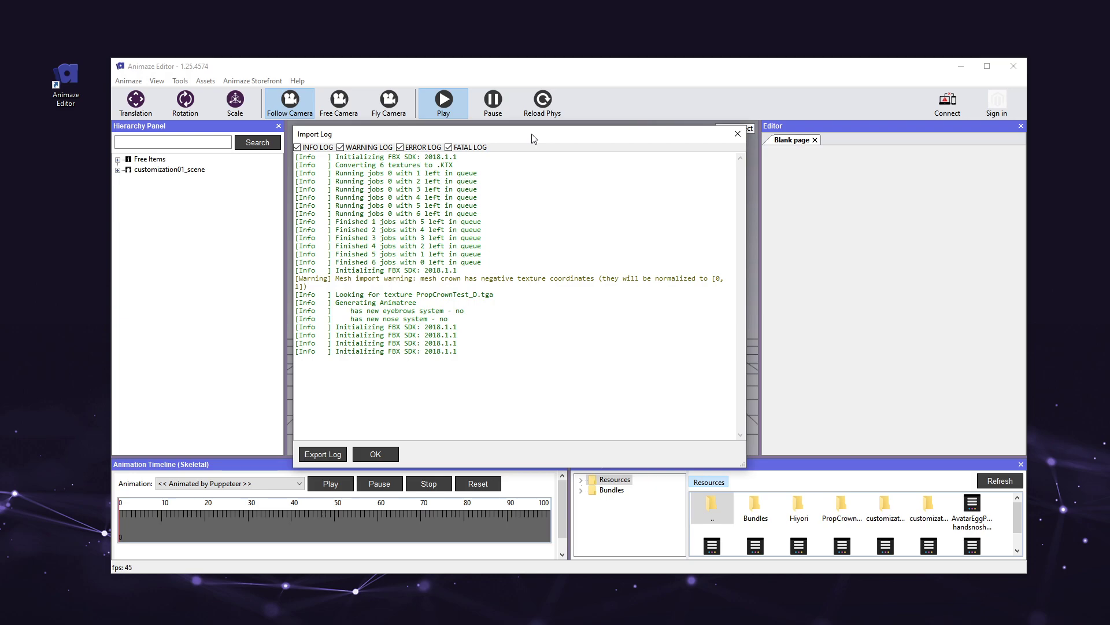
click(372, 459)
drag(320, 394, 592, 387)
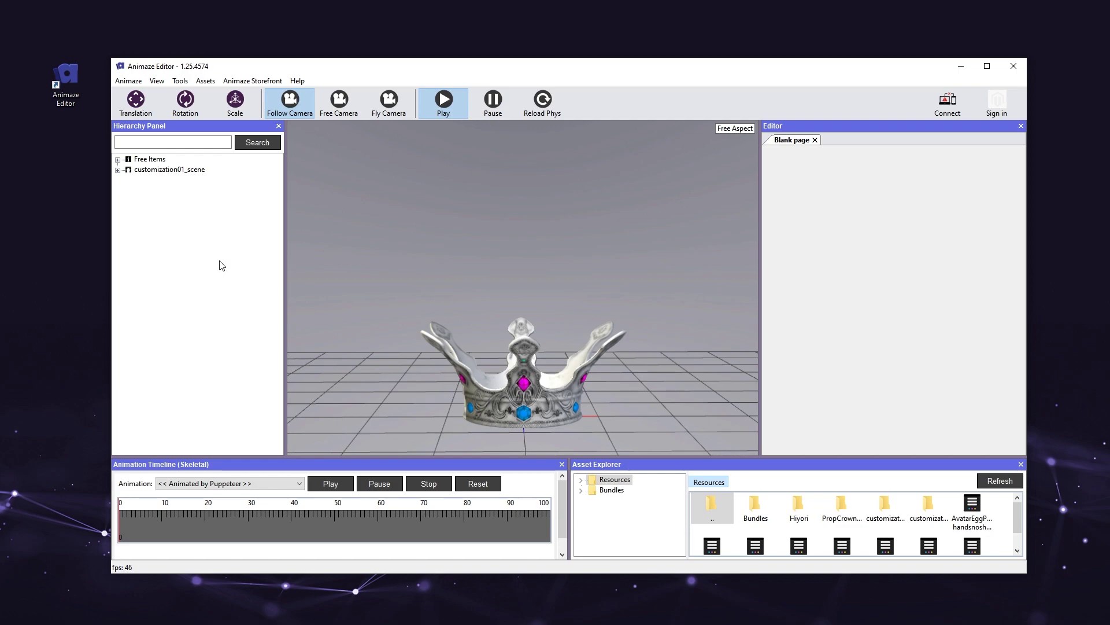
Step: Open the settings of the PropCrownTest free item and set its tag to Hat
click(118, 160)
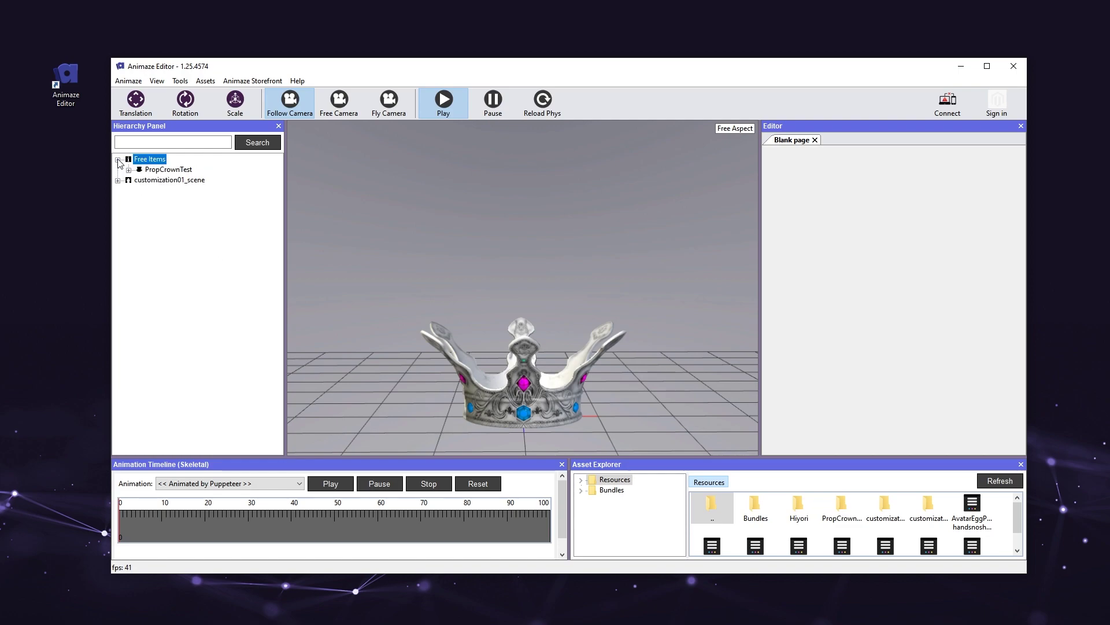
click(183, 171)
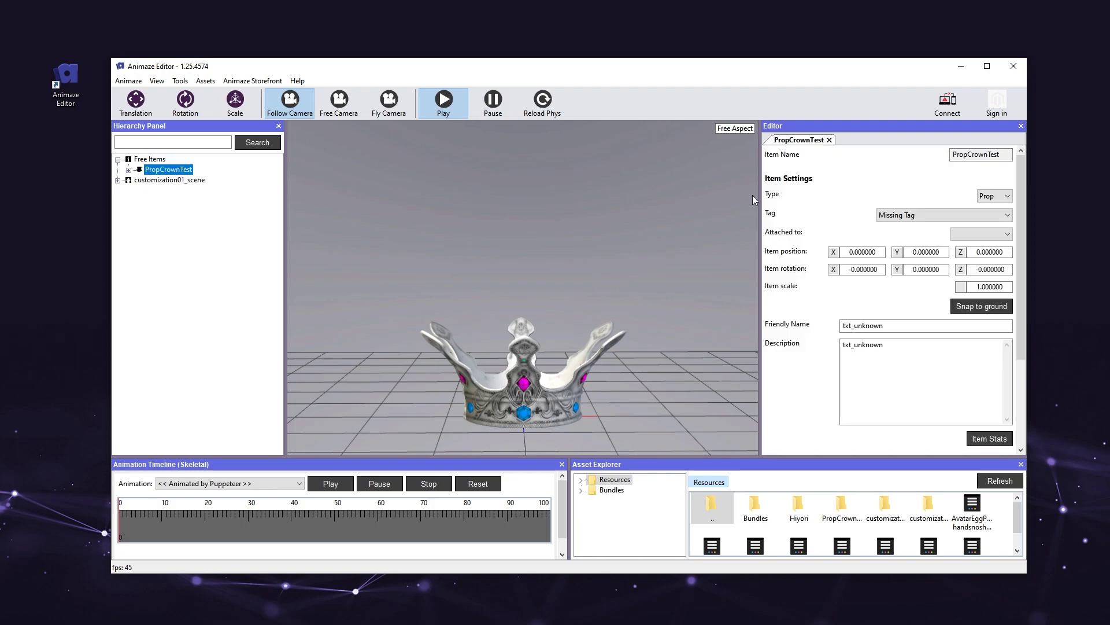
click(816, 207)
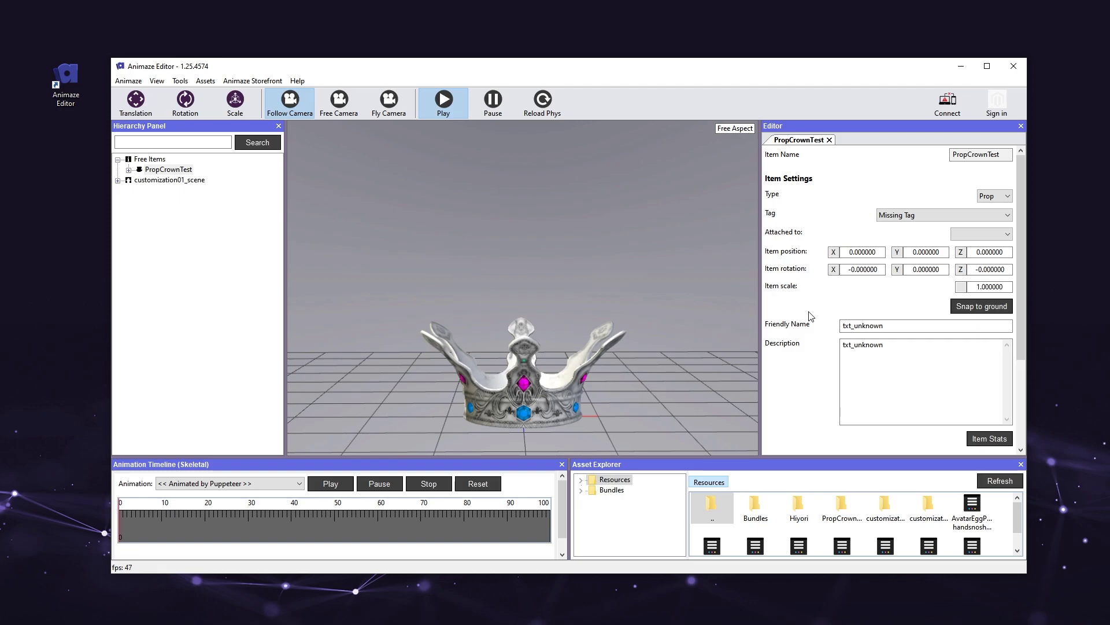
click(947, 218)
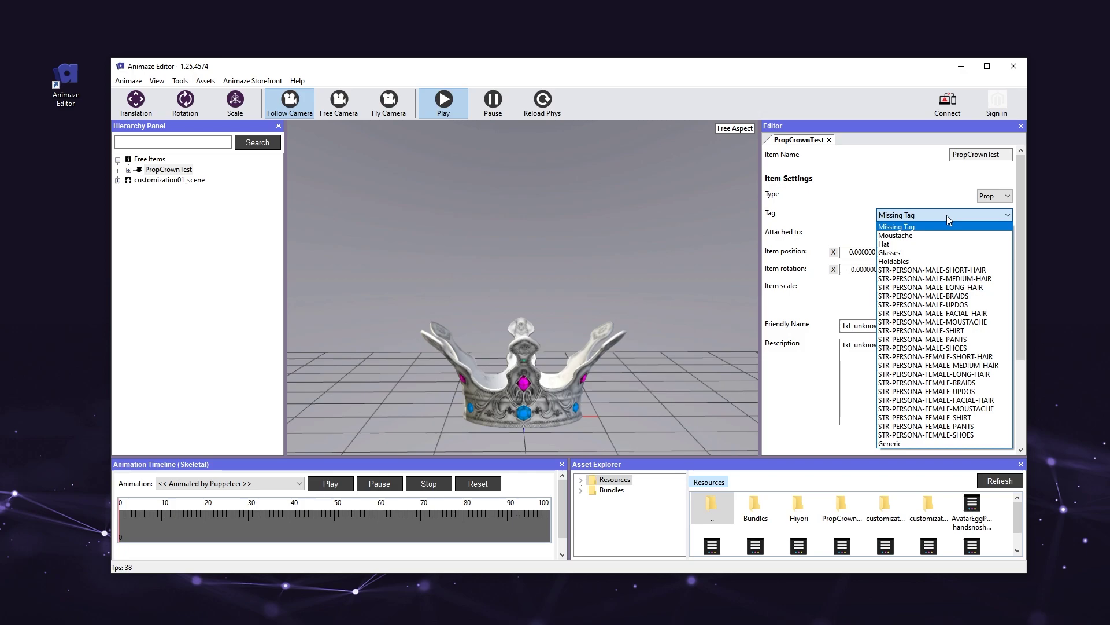
click(939, 245)
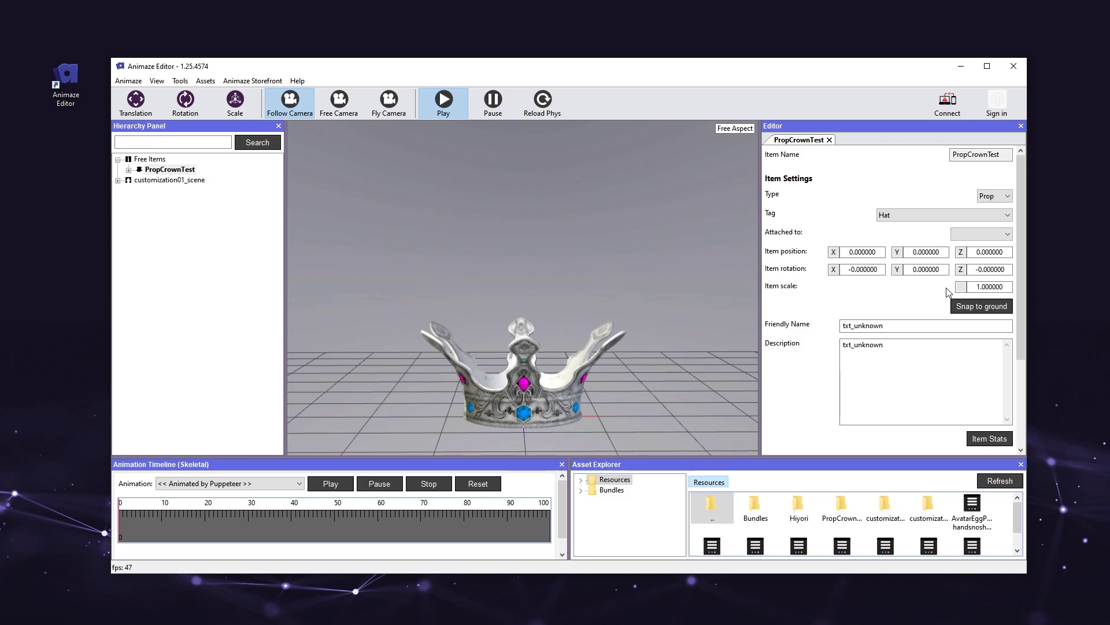
Step: Set the item scale of PropCrownTest to 0.10
drag(558, 289, 545, 245)
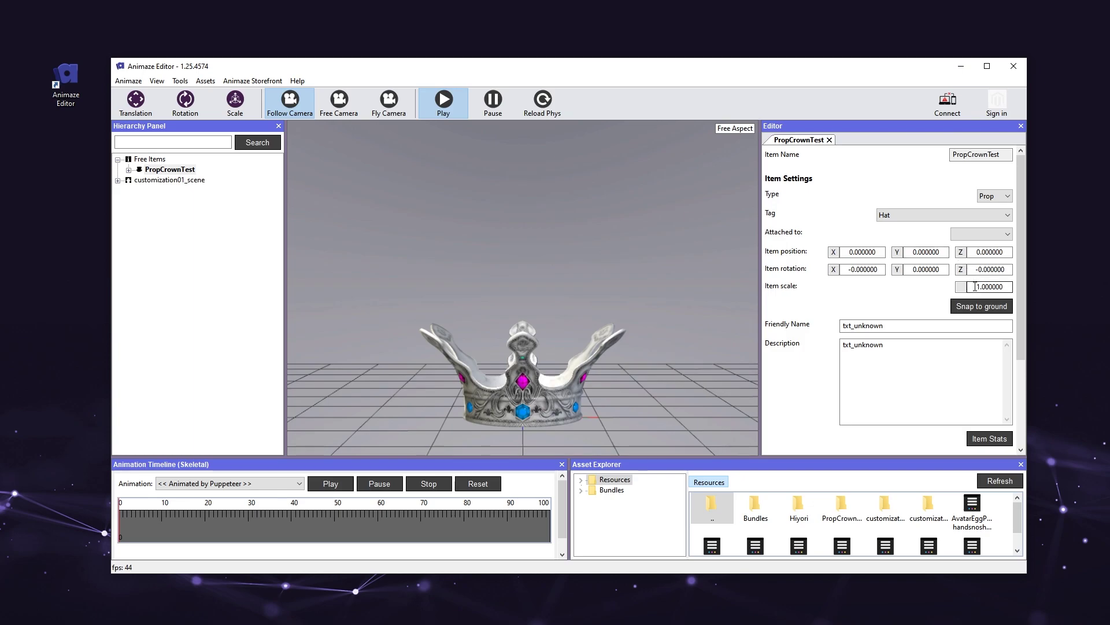
drag(977, 287, 1068, 286)
text(0.10)
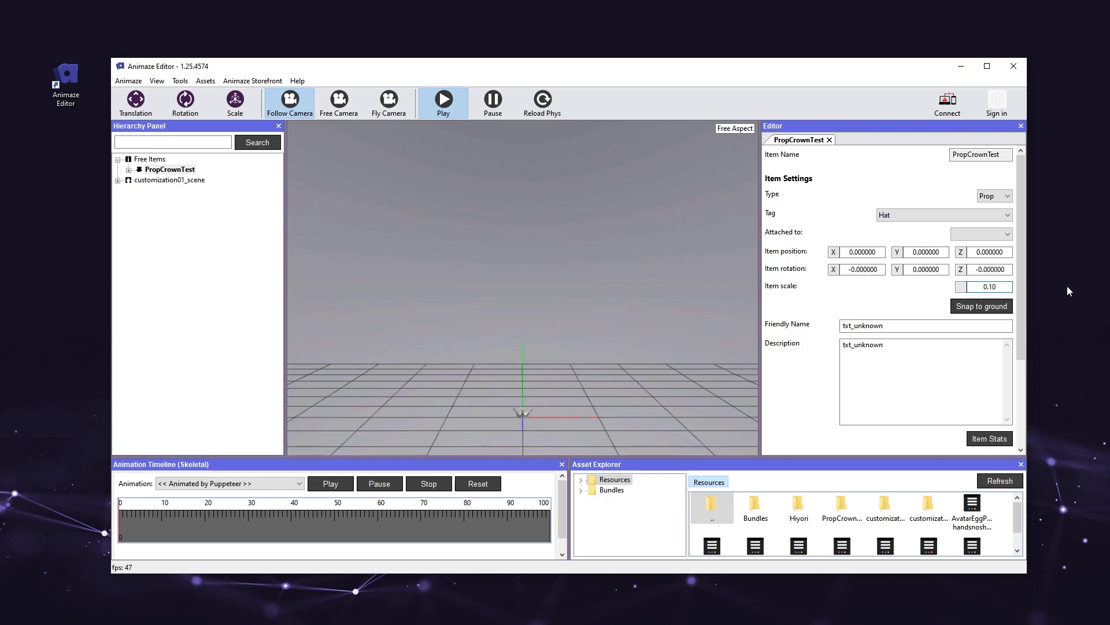
Step: Reset the camera on the PropCrownTest item and frame the crown from slightly above
drag(462, 387, 509, 383)
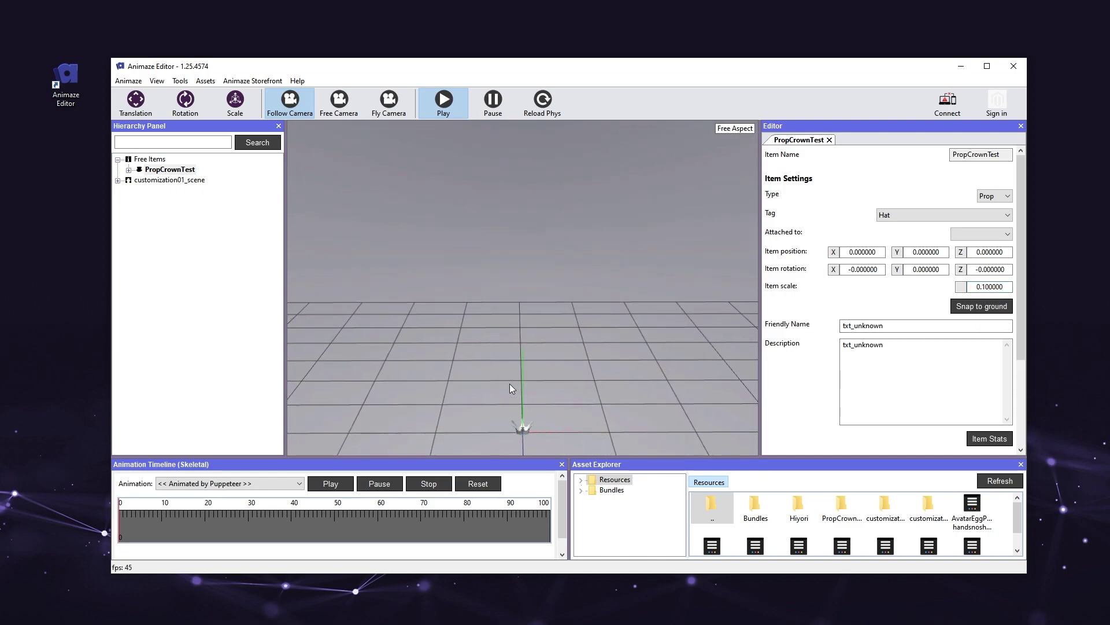
right_click(172, 173)
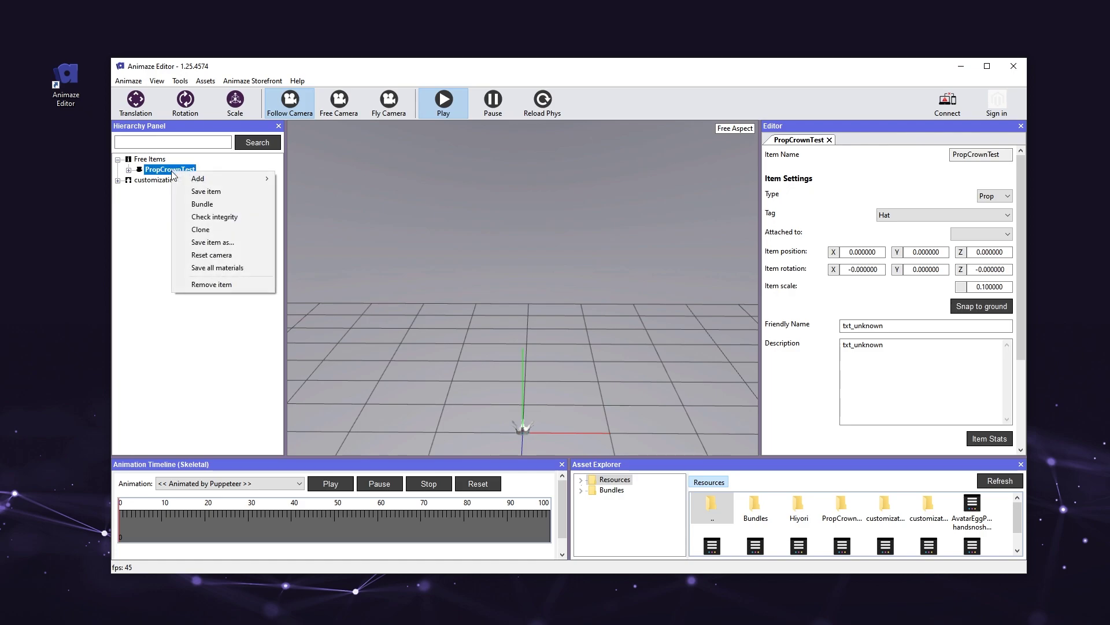
click(253, 257)
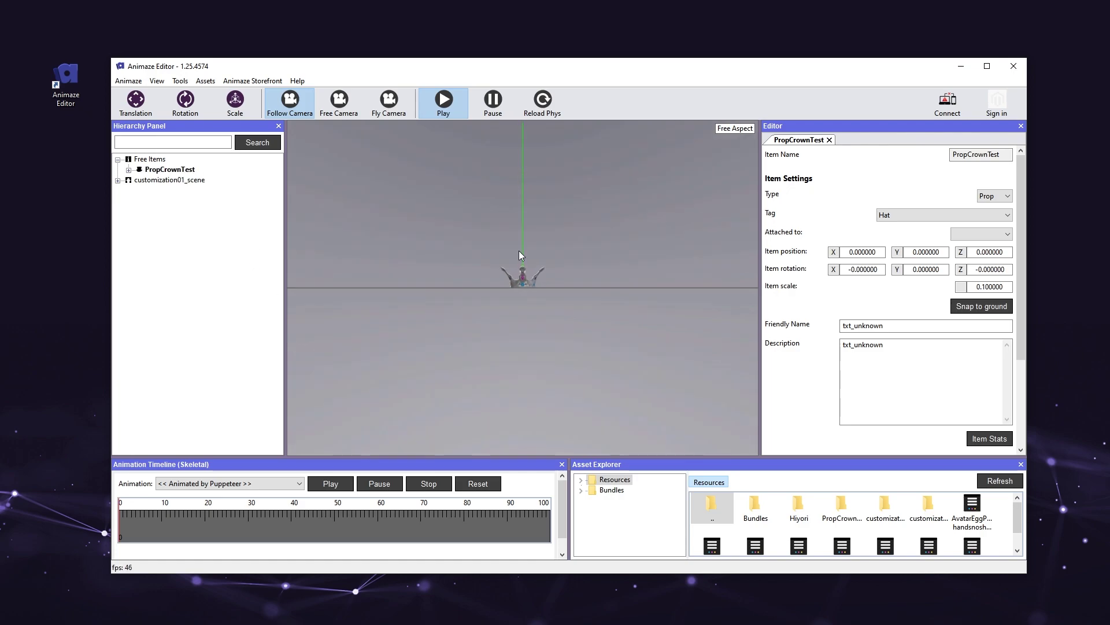
scroll(523, 278, up, 3)
scroll(527, 304, down, 5)
drag(529, 311, 528, 411)
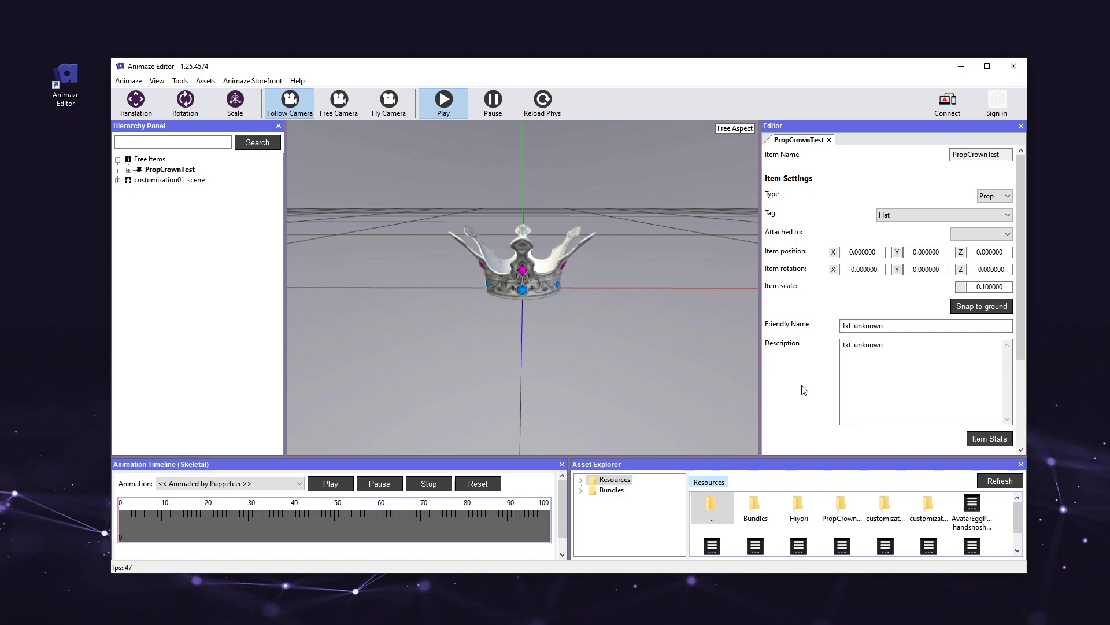
Step: Add a new customization option of type Animation customization to the PropCrownTest item
scroll(803, 390, down, 4)
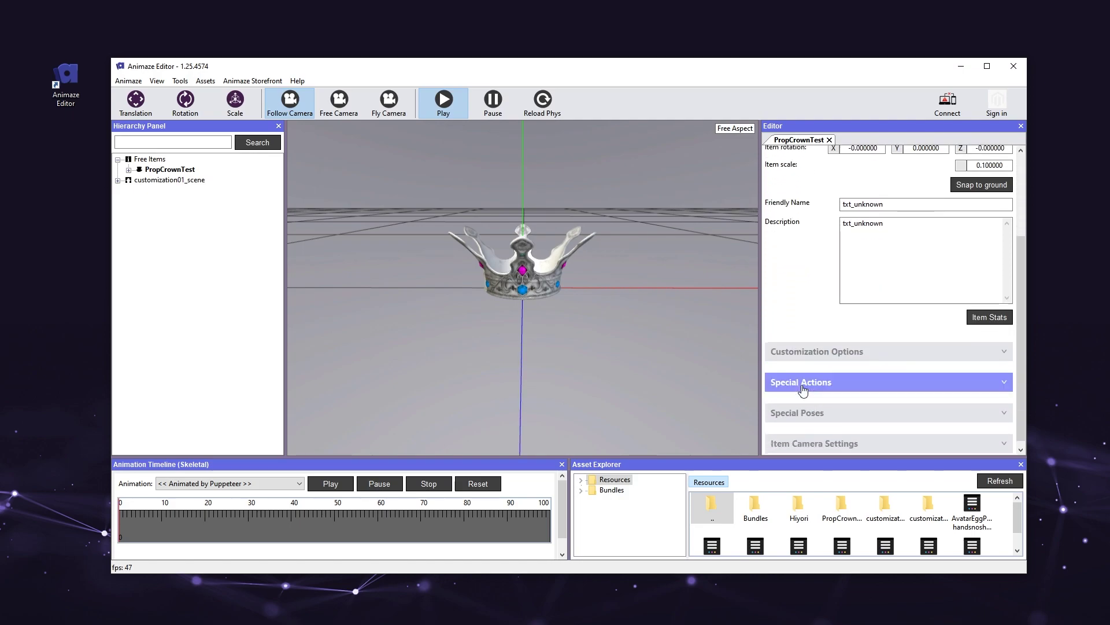
click(897, 347)
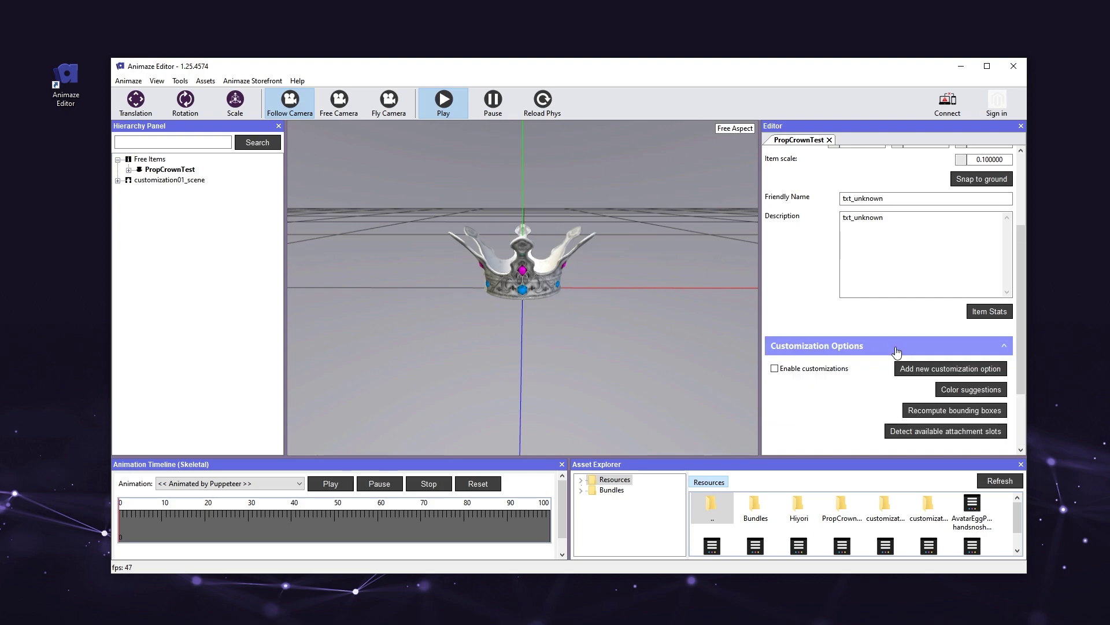
scroll(862, 379, down, 3)
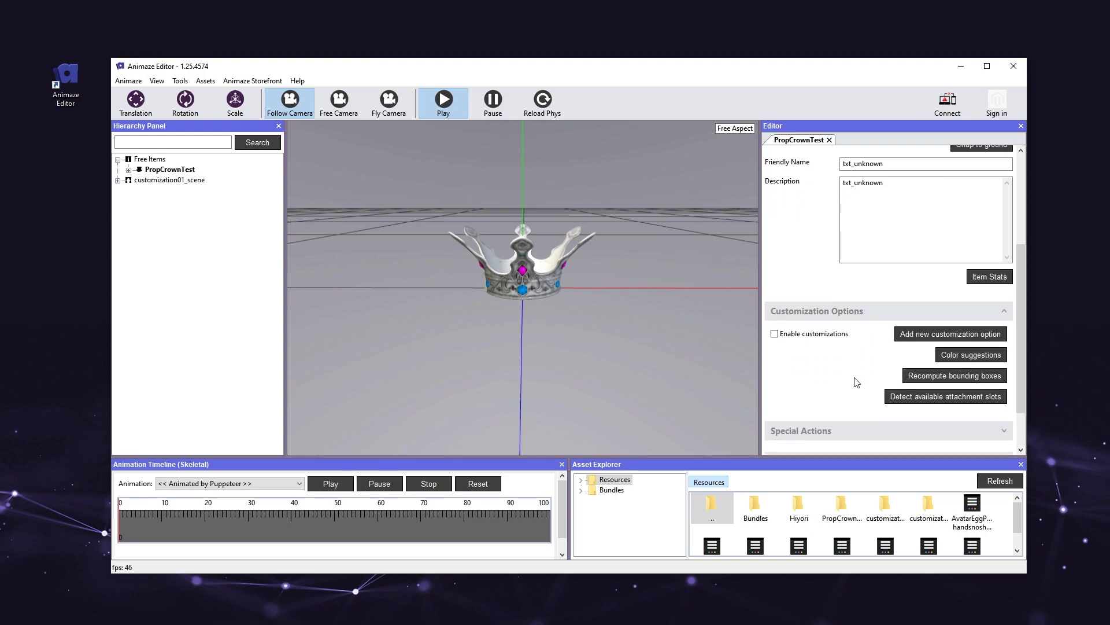
click(926, 316)
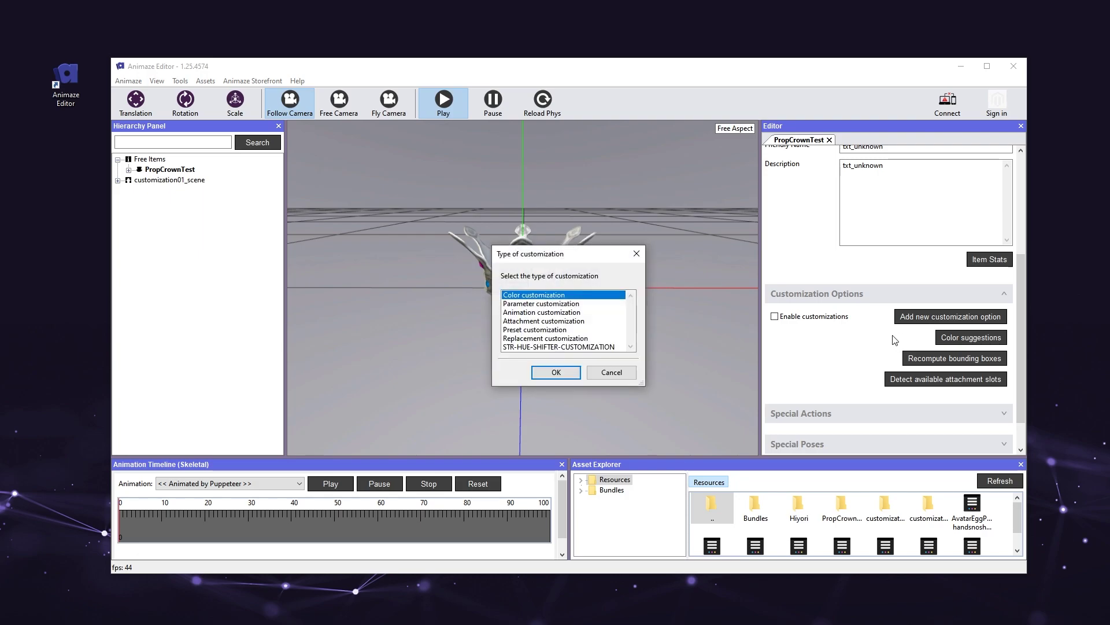
click(569, 313)
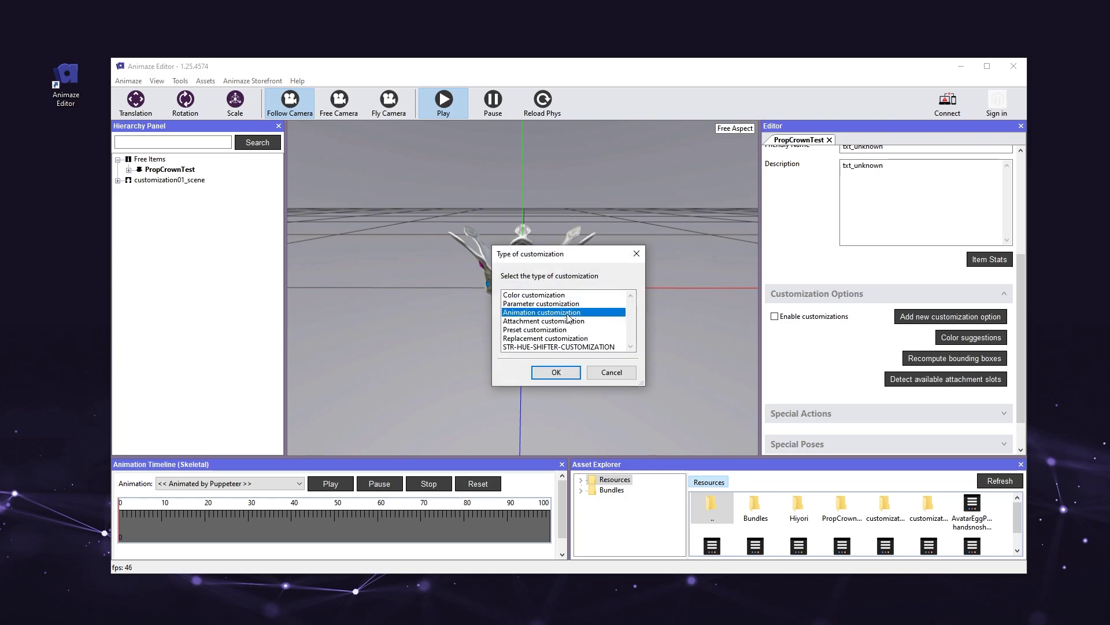
click(556, 372)
Step: Assign ModifyProportions_scale.fbx from the Animations folder as the animation customization's custom animation and compute its default value
scroll(789, 359, down, 3)
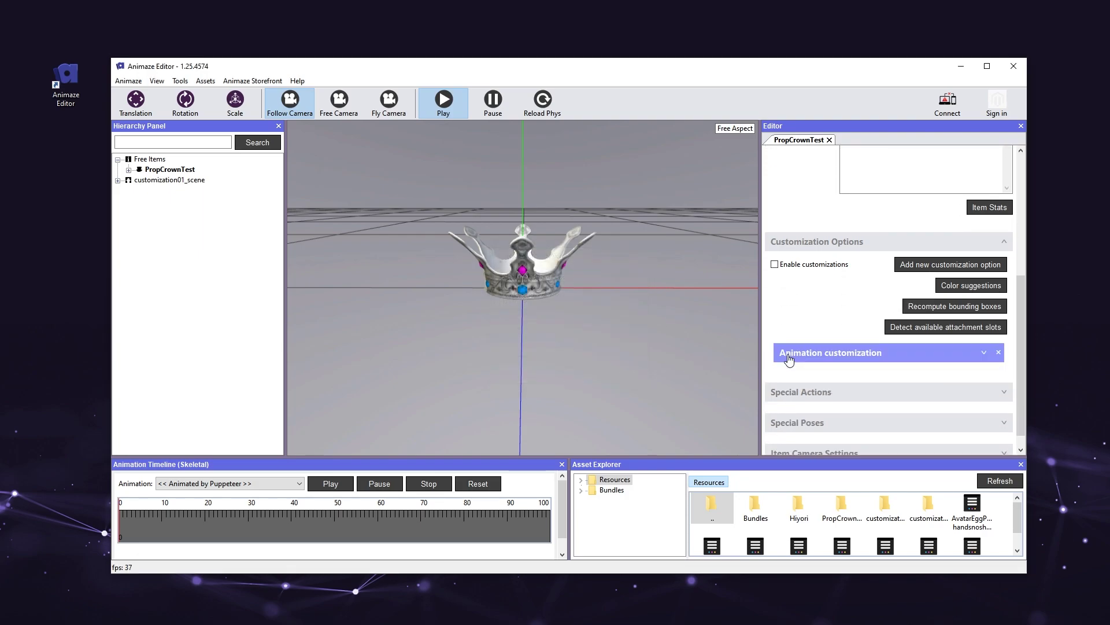
click(912, 359)
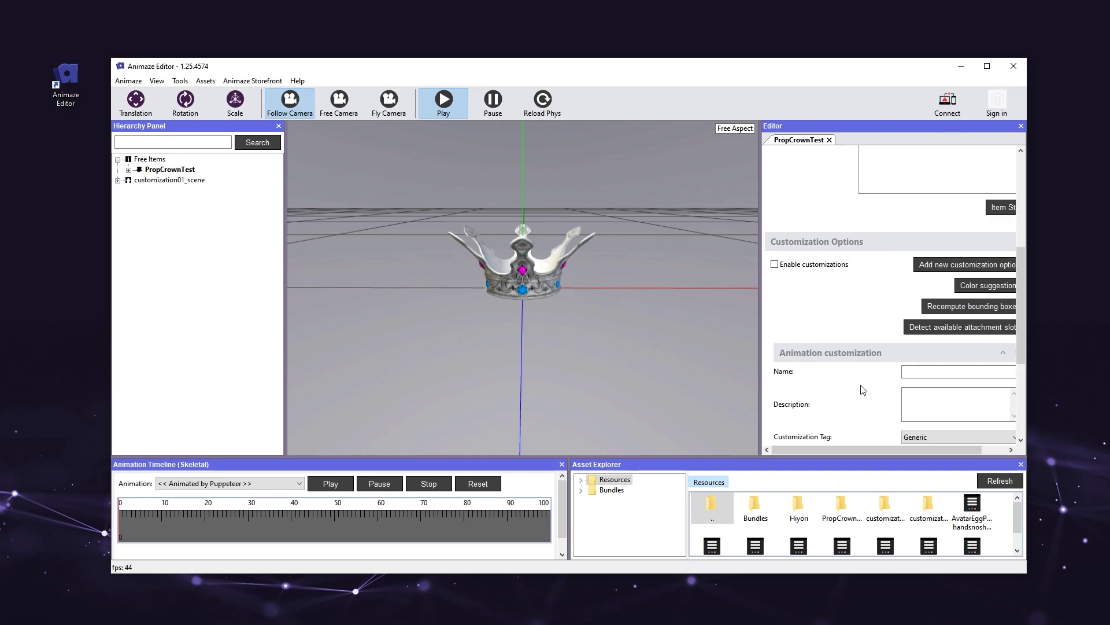
scroll(862, 389, down, 2)
scroll(863, 389, down, 3)
click(994, 371)
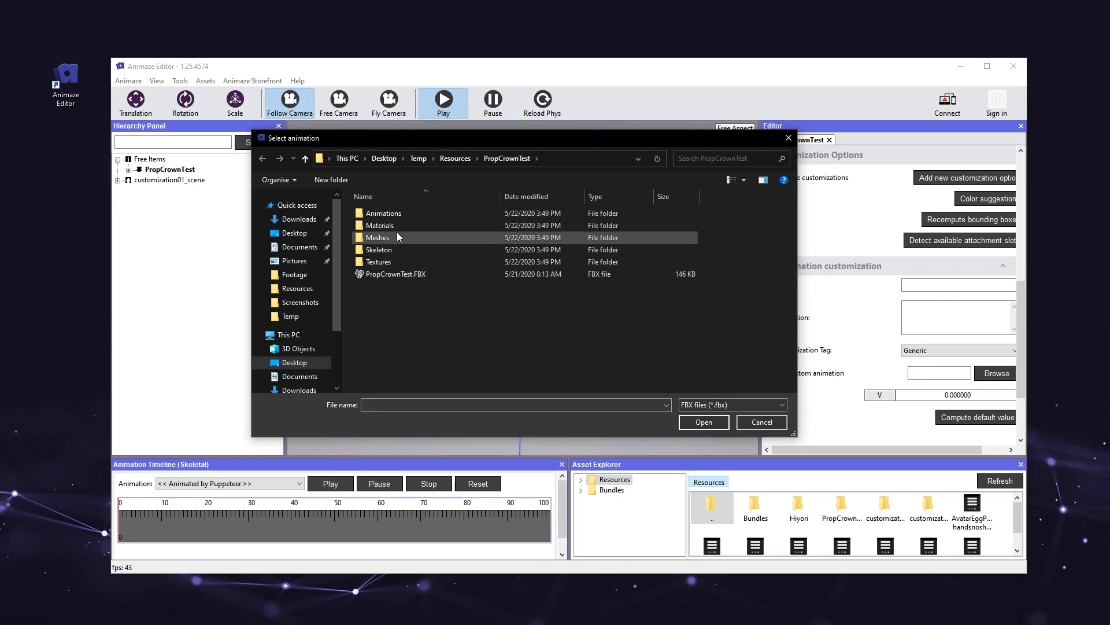
double_click(393, 212)
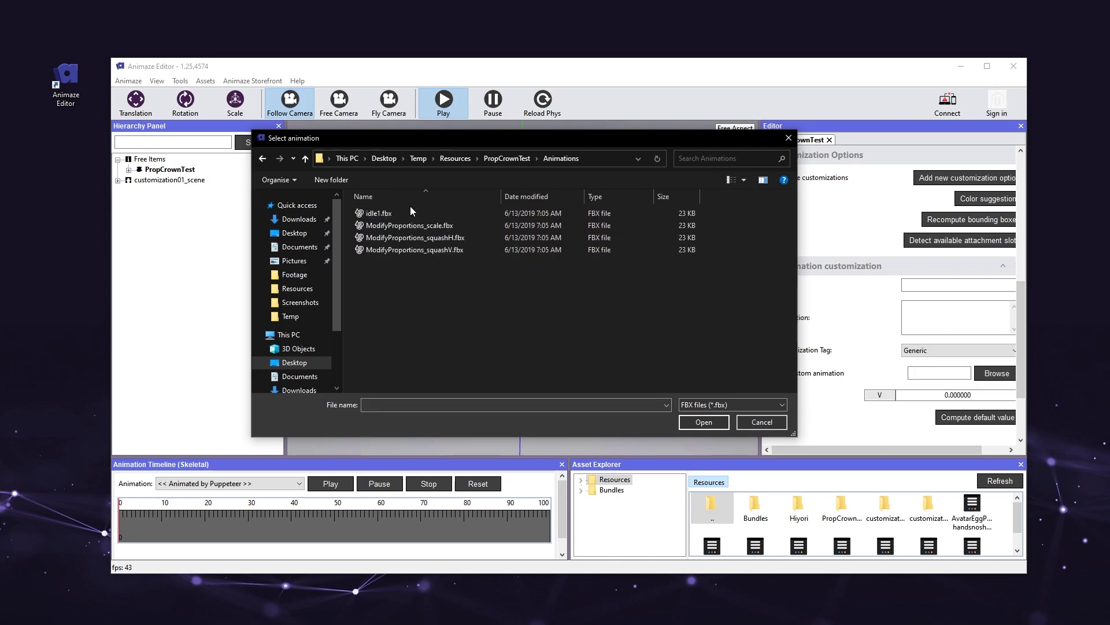
click(404, 226)
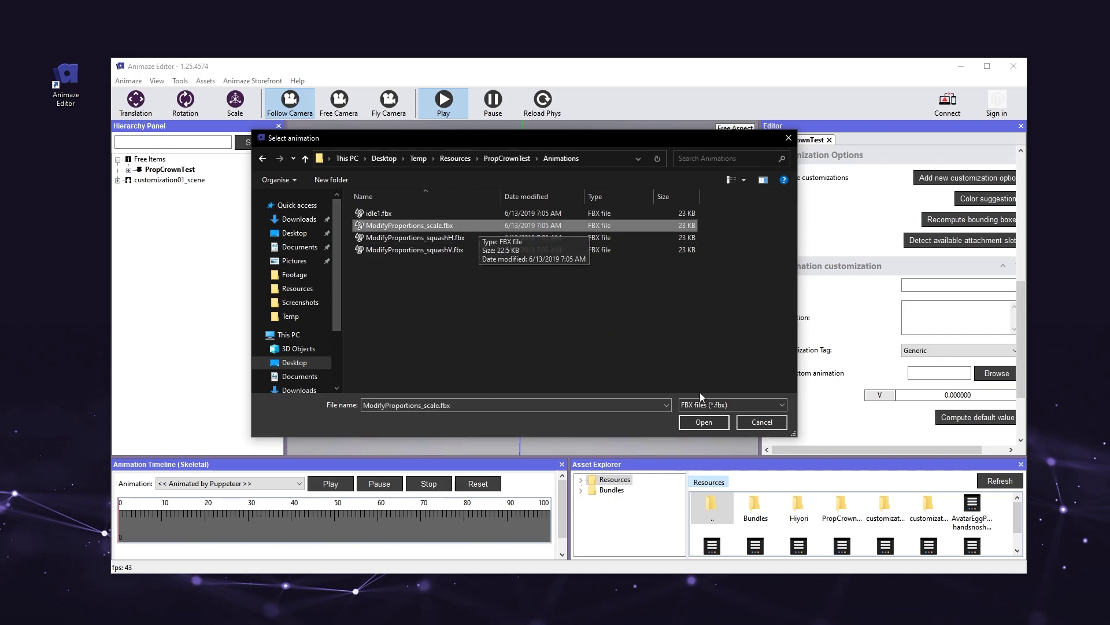
click(704, 422)
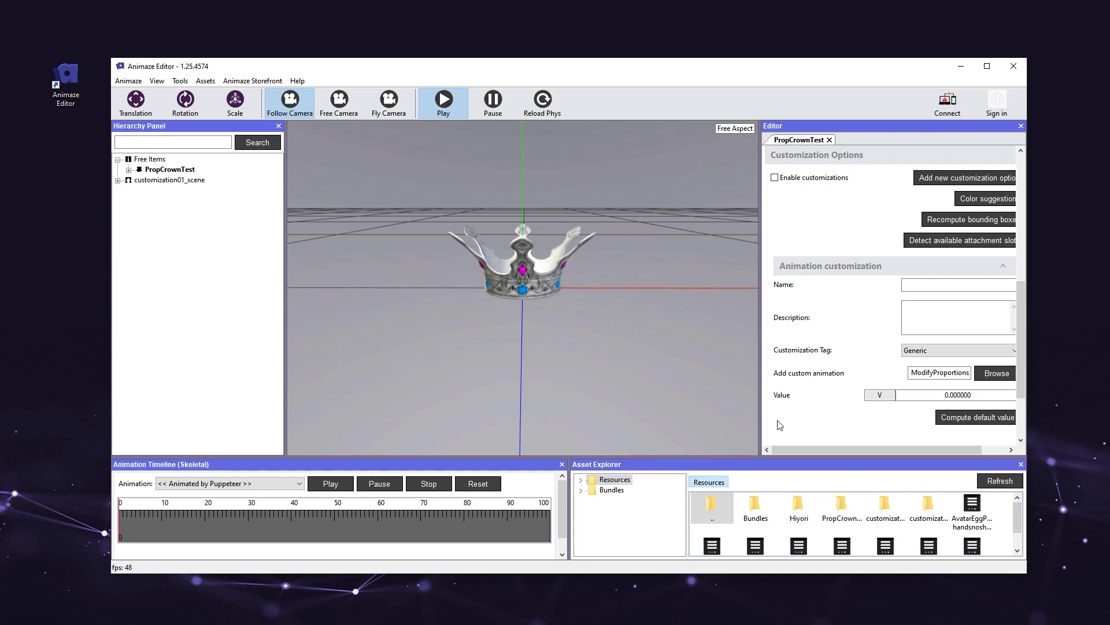
click(944, 422)
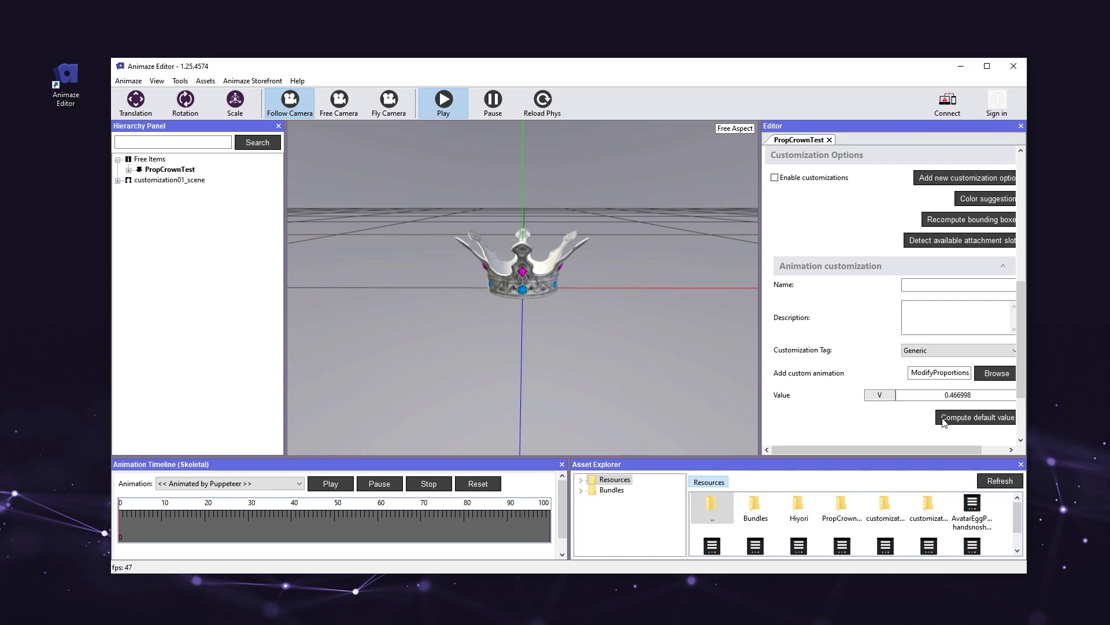
drag(595, 335, 826, 332)
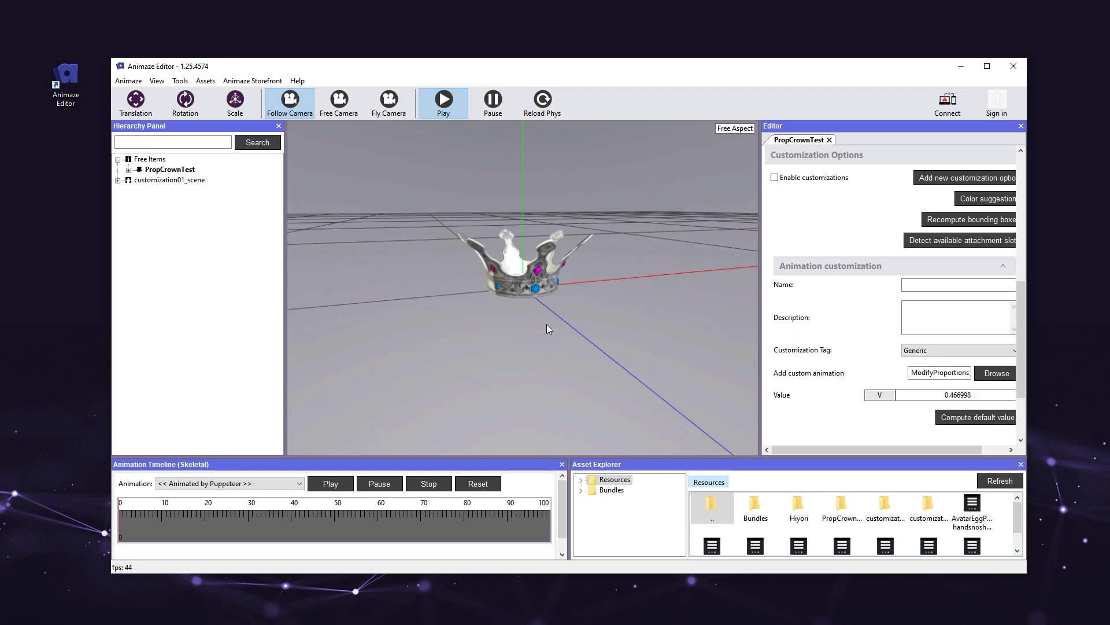
Step: Test the animation customization on the crown by varying its value
scroll(868, 350, down, 3)
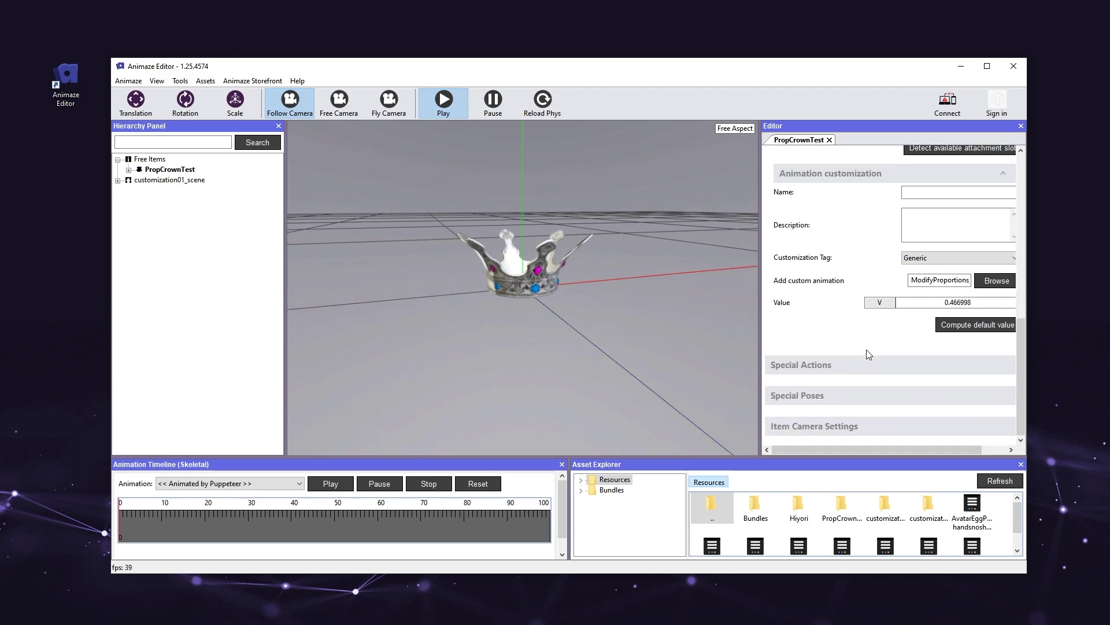
drag(967, 302, 923, 299)
drag(820, 450, 788, 449)
Step: Save the PropCrownTest item with its new animation customization
drag(617, 335, 494, 340)
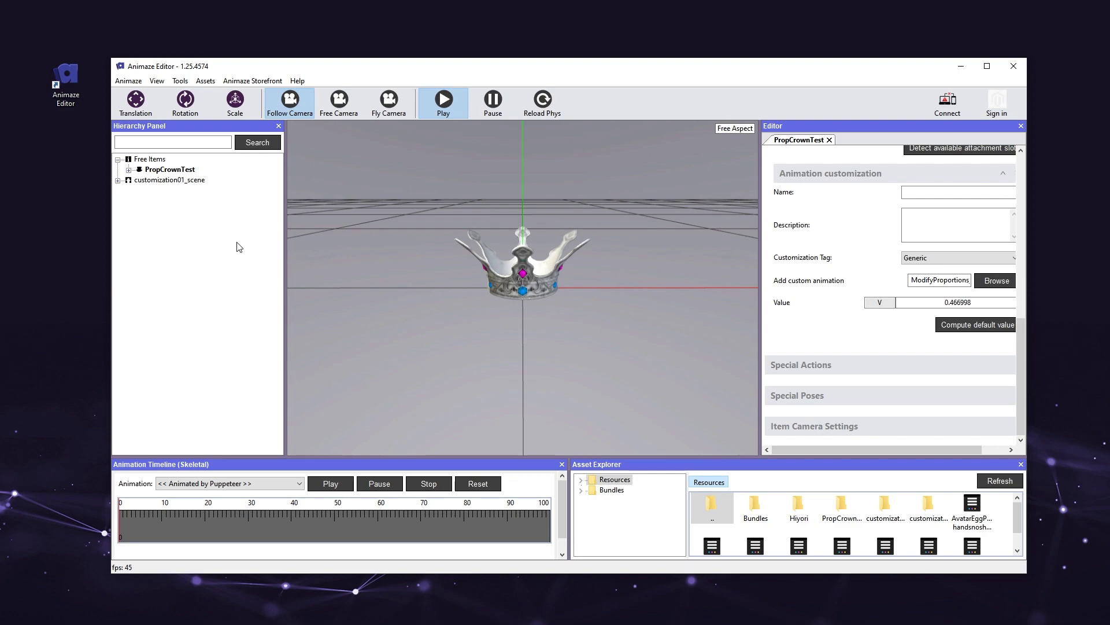
right_click(188, 170)
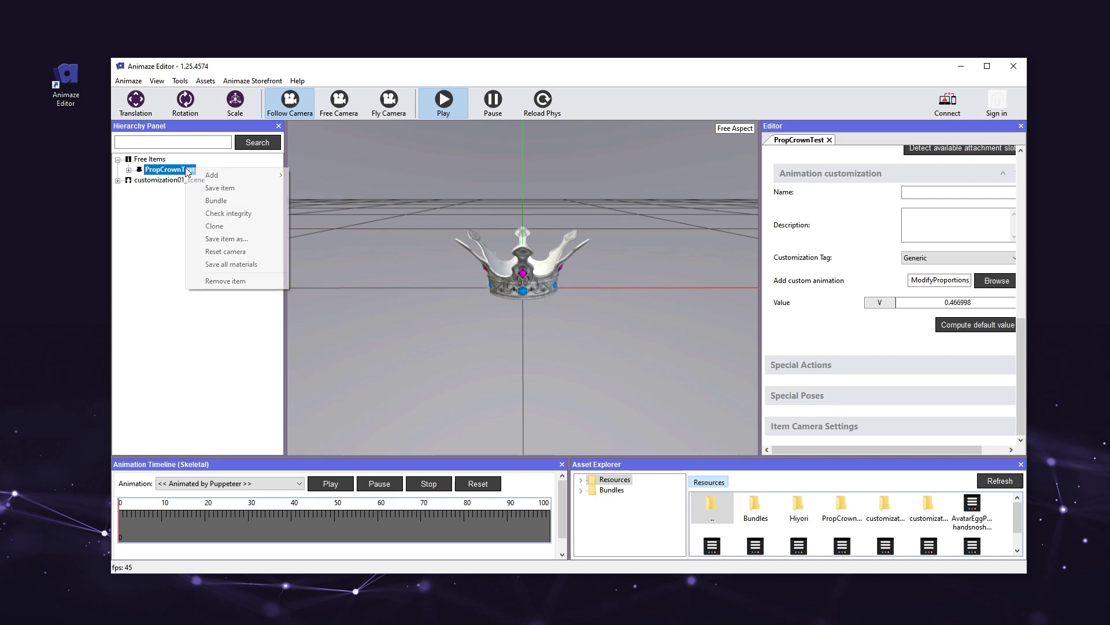
click(235, 185)
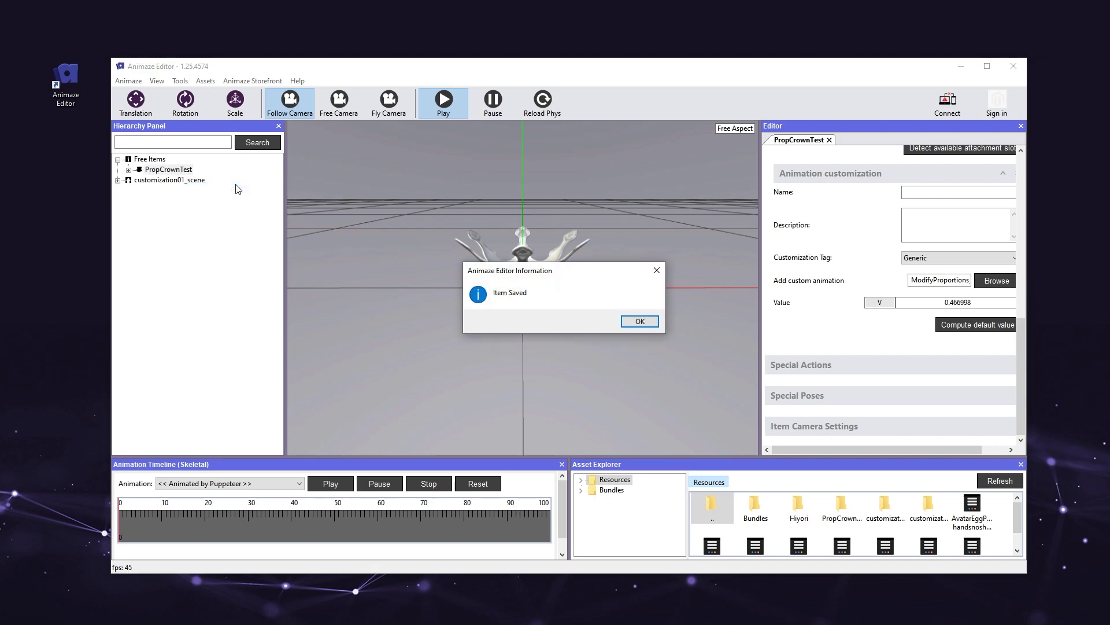
key(Return)
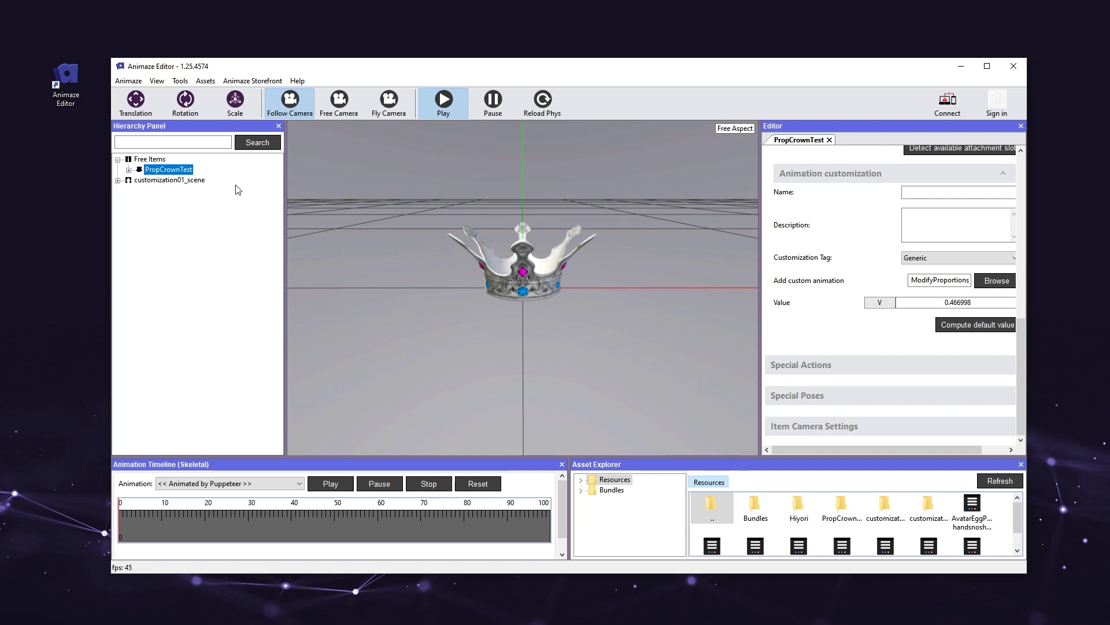
Step: Capture a screenshot of the crown in the viewport and save it from Photoshop as a PNG named icon_PropCrownTest
key(super+shift+s)
drag(357, 164, 663, 383)
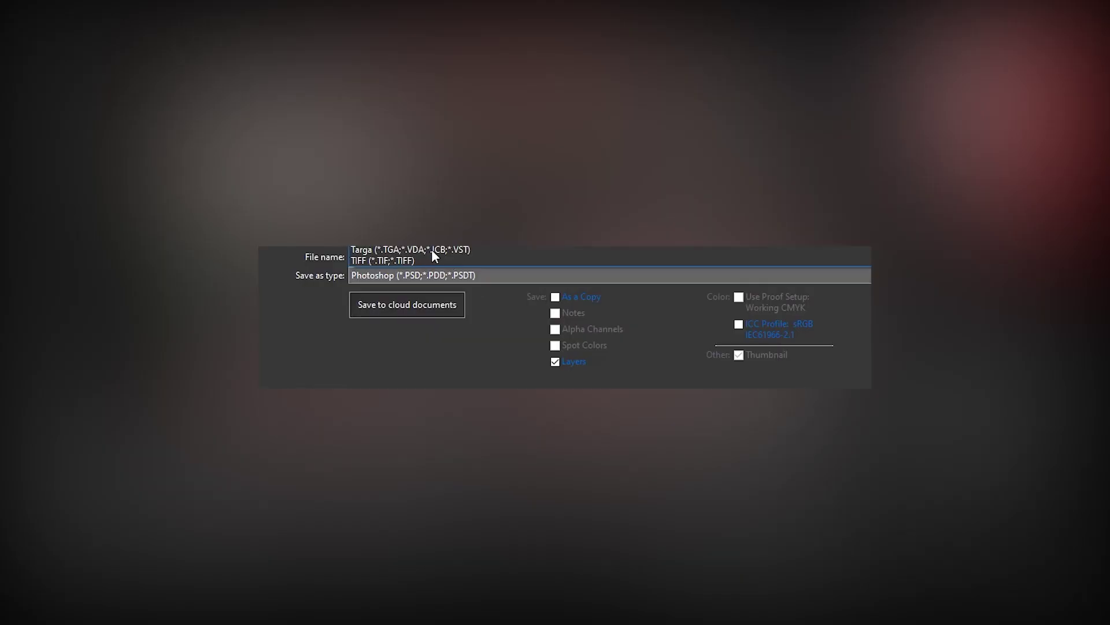
click(457, 216)
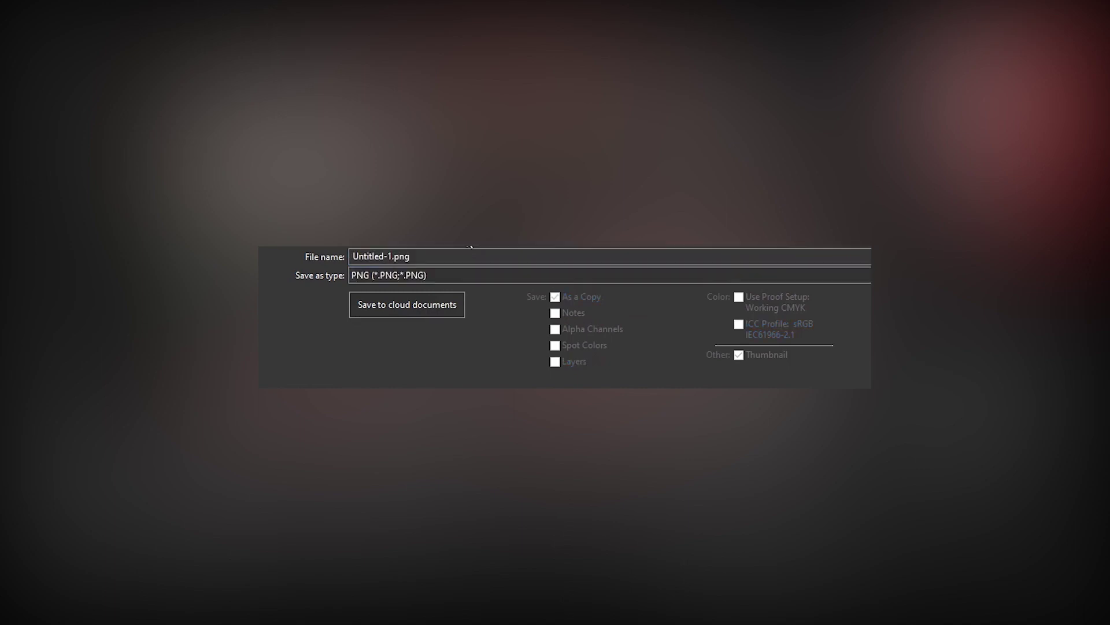
click(457, 254)
text(icon_)
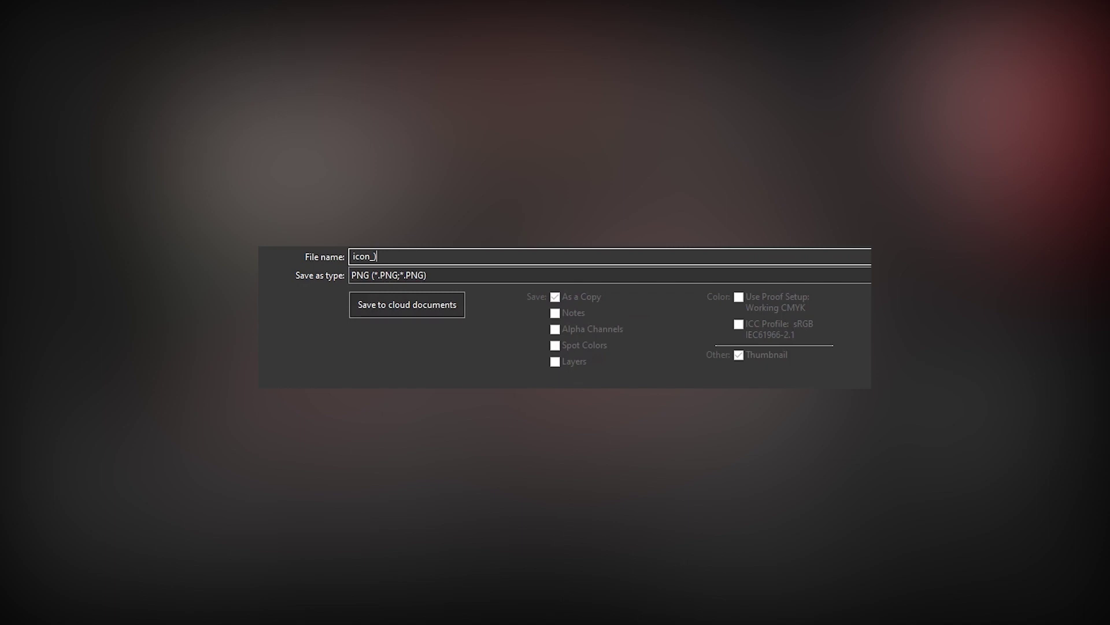
text(PropCrownTest)
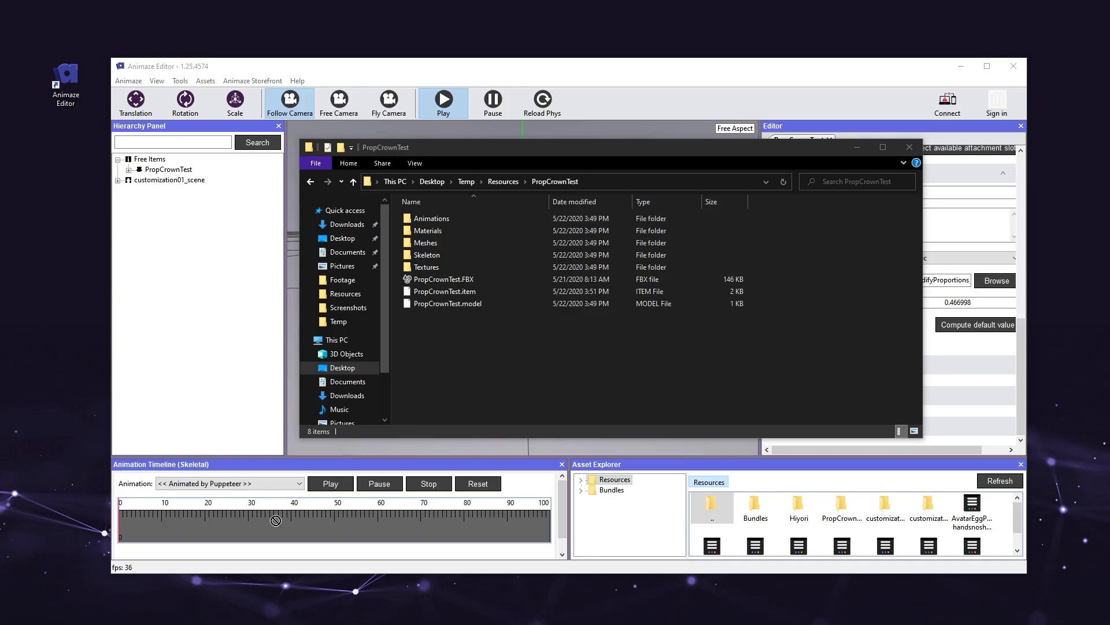
Step: Add the icon image to the PropCrownTest resource folder and reimport the changed files in Animaze Editor
drag(276, 520, 528, 344)
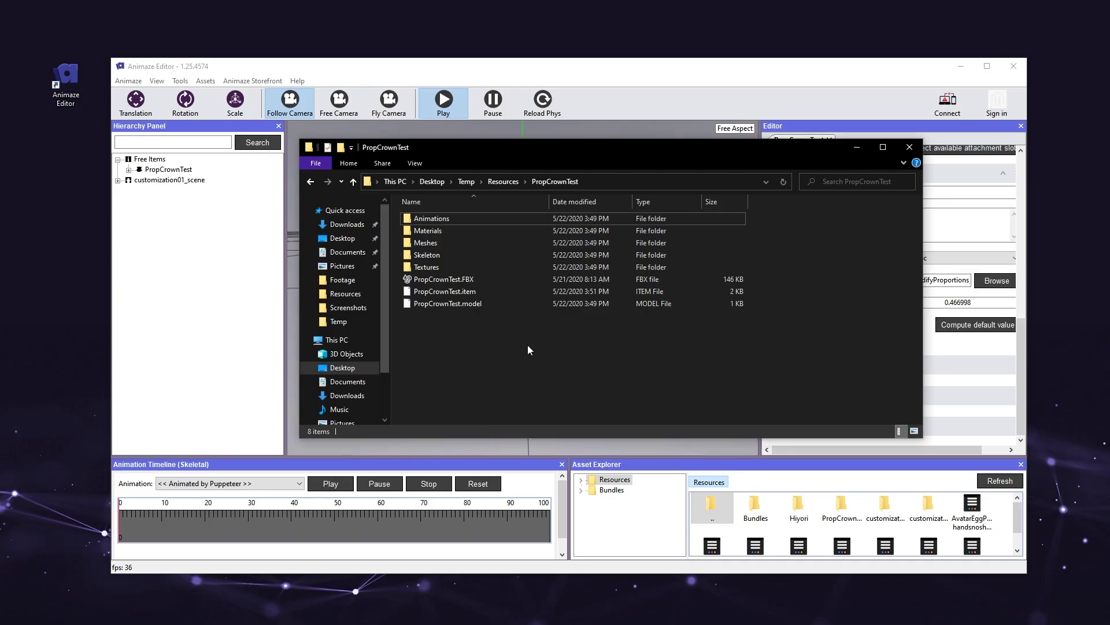
click(183, 257)
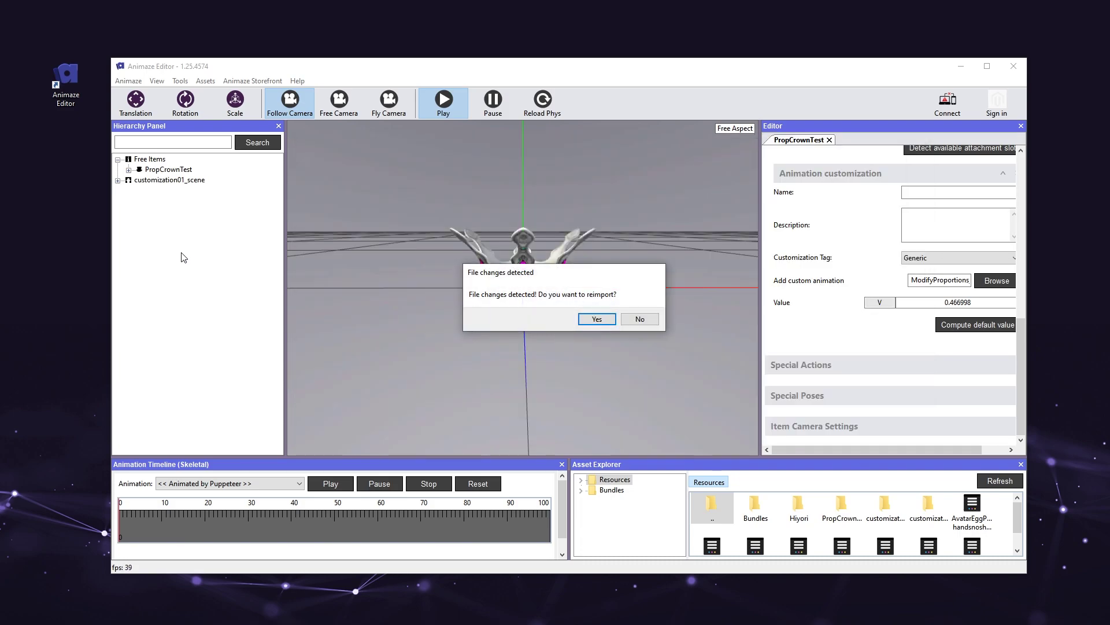
click(609, 318)
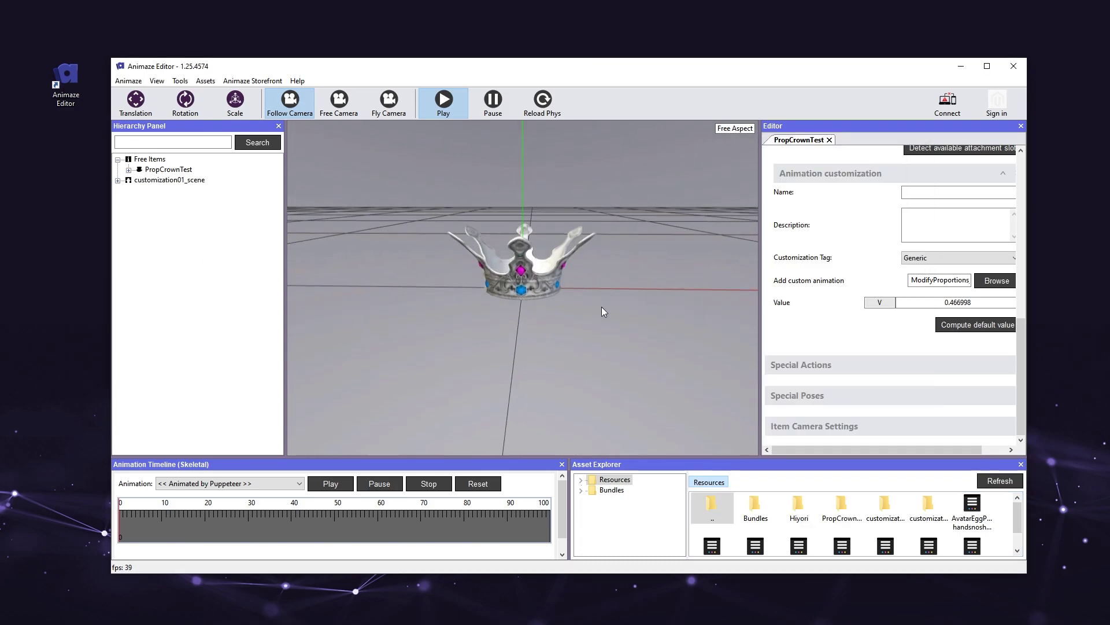
click(224, 285)
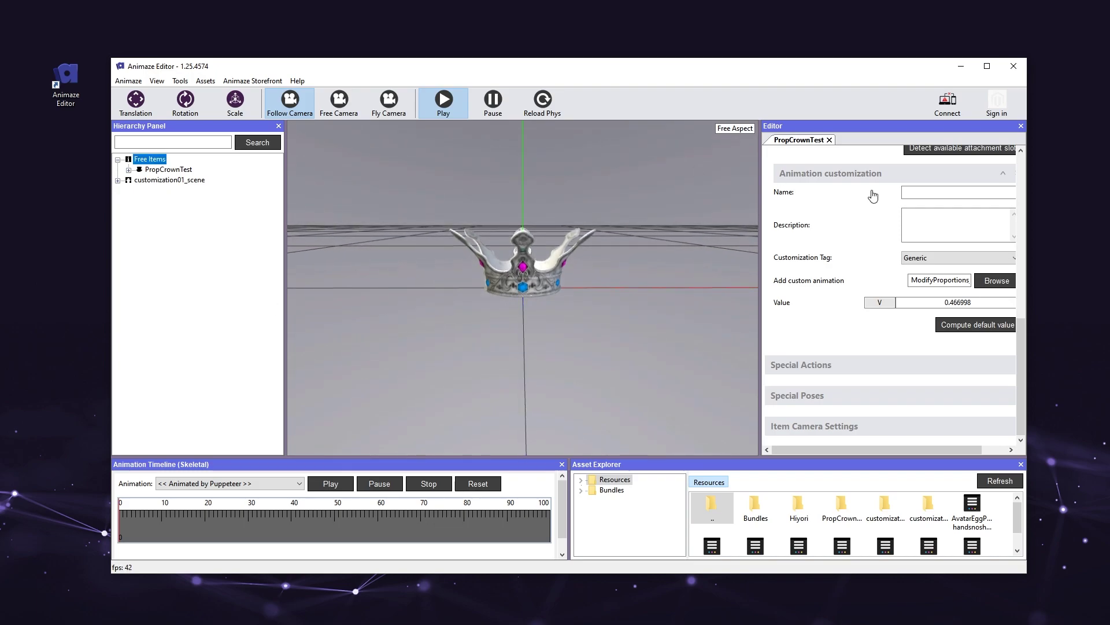
scroll(1021, 315, up, 1)
drag(1022, 319, 1021, 179)
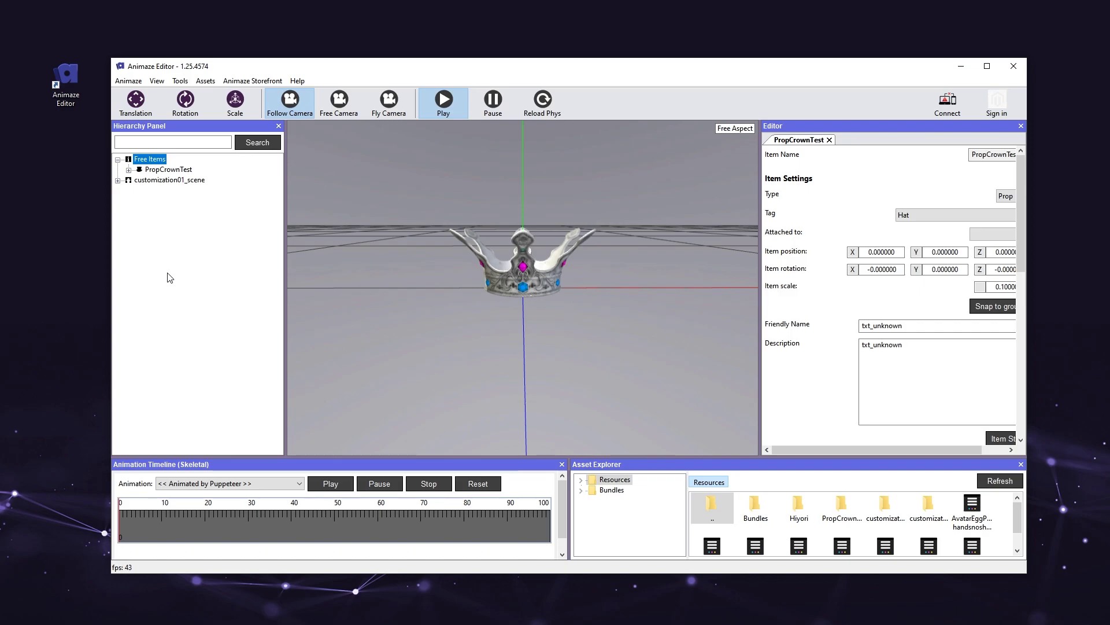
Step: Open the Local Connect tool and start the device connection on port 27015
click(179, 80)
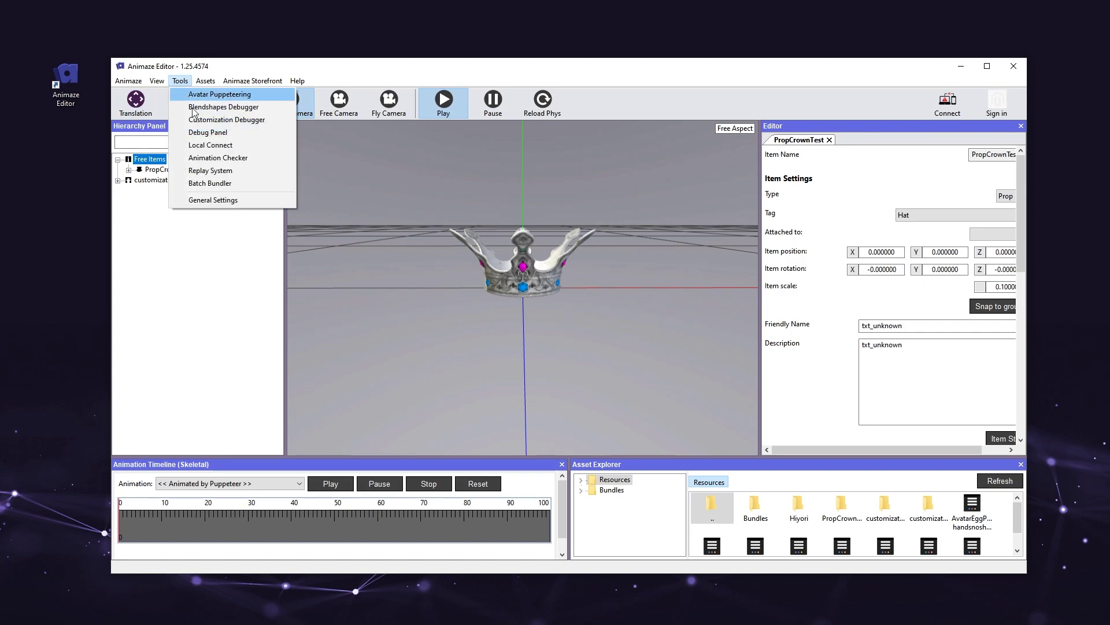
click(225, 145)
drag(310, 36, 687, 115)
click(821, 140)
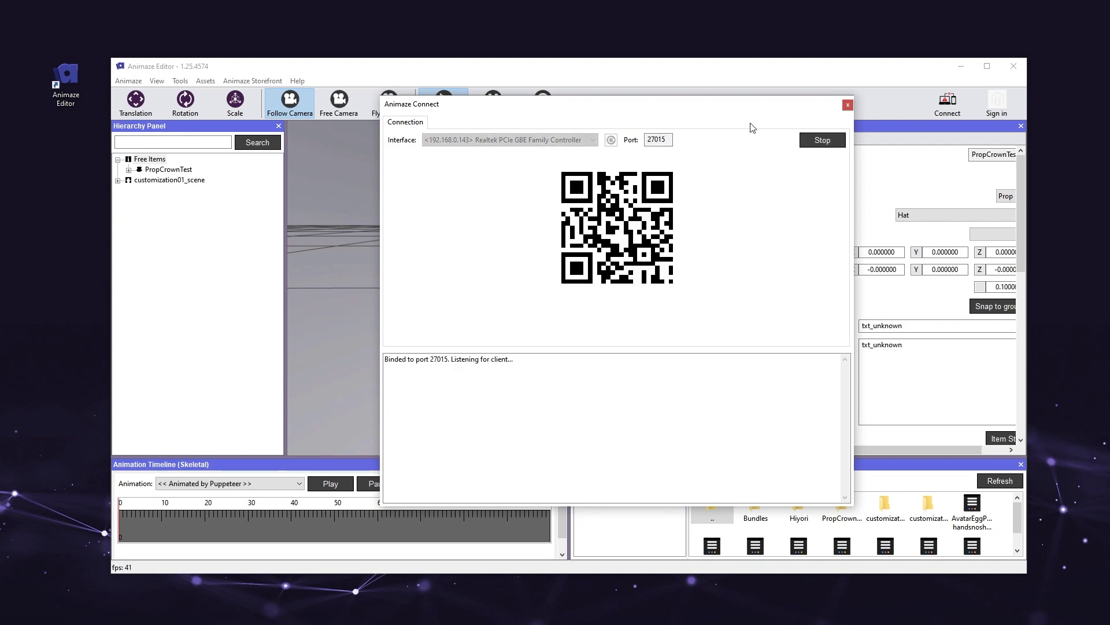
drag(724, 110, 699, 120)
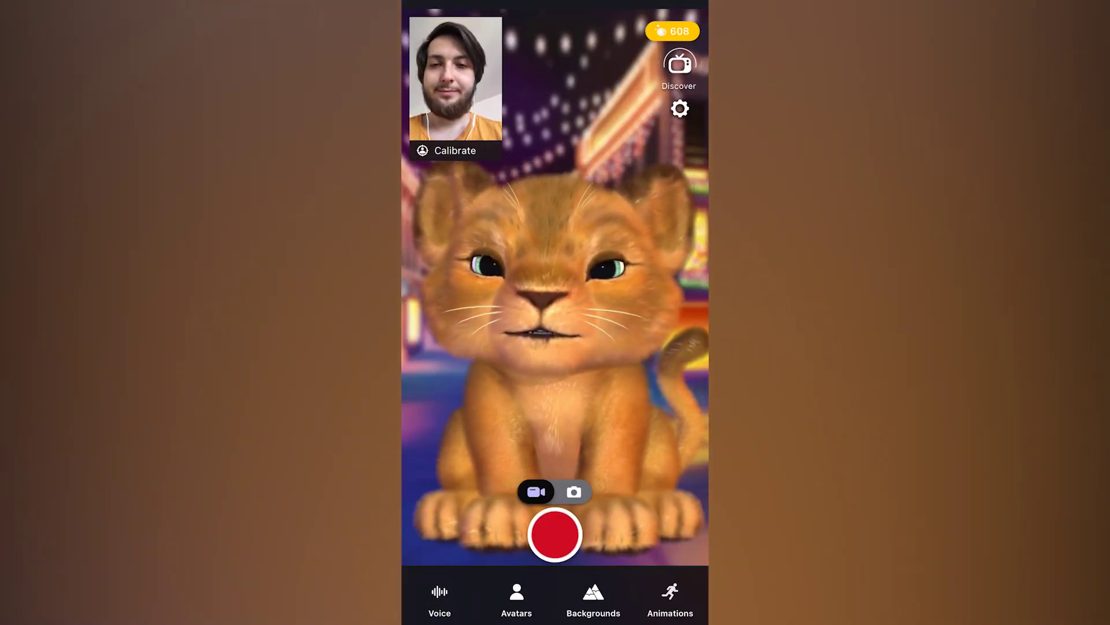
Step: Switch to the Animaze mobile app, restore purchases in its settings and connect it to the editor
click(680, 109)
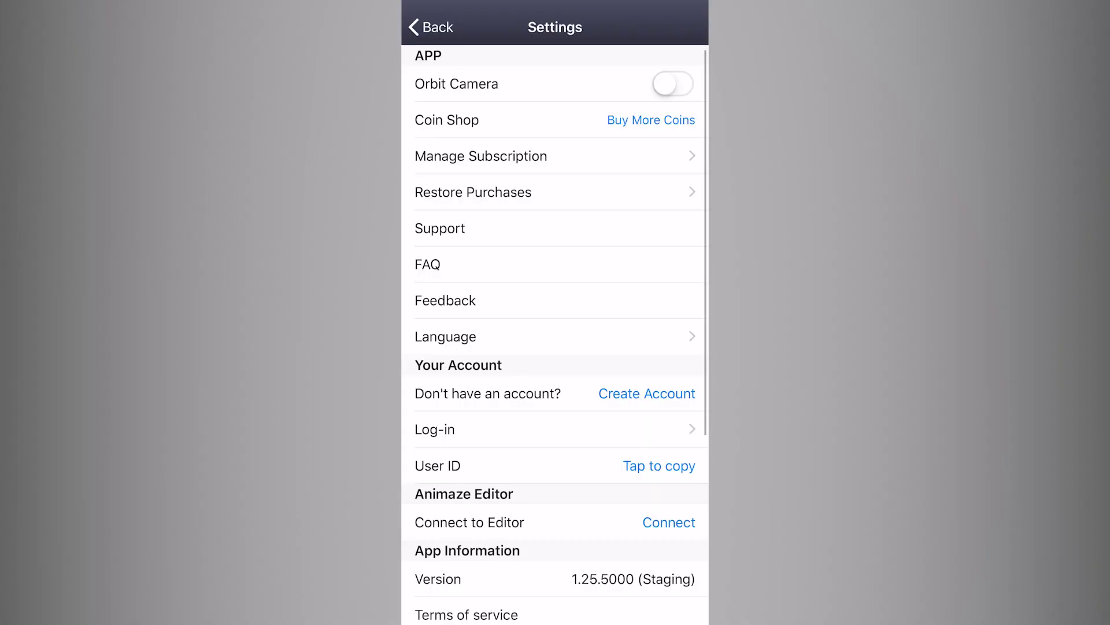
click(473, 192)
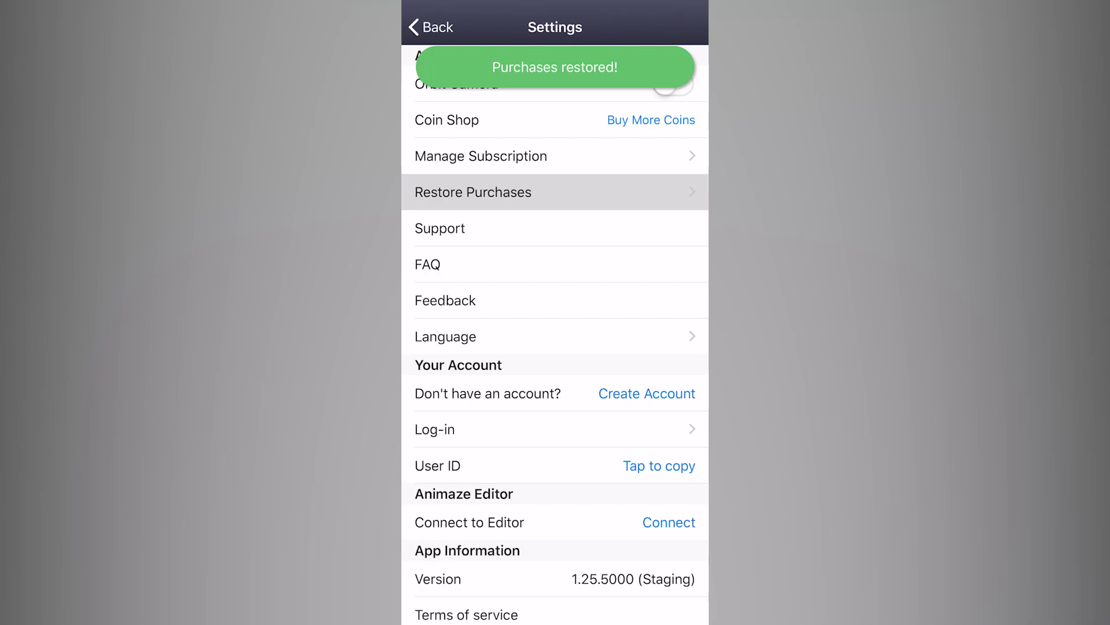
scroll(555, 323, down, 3)
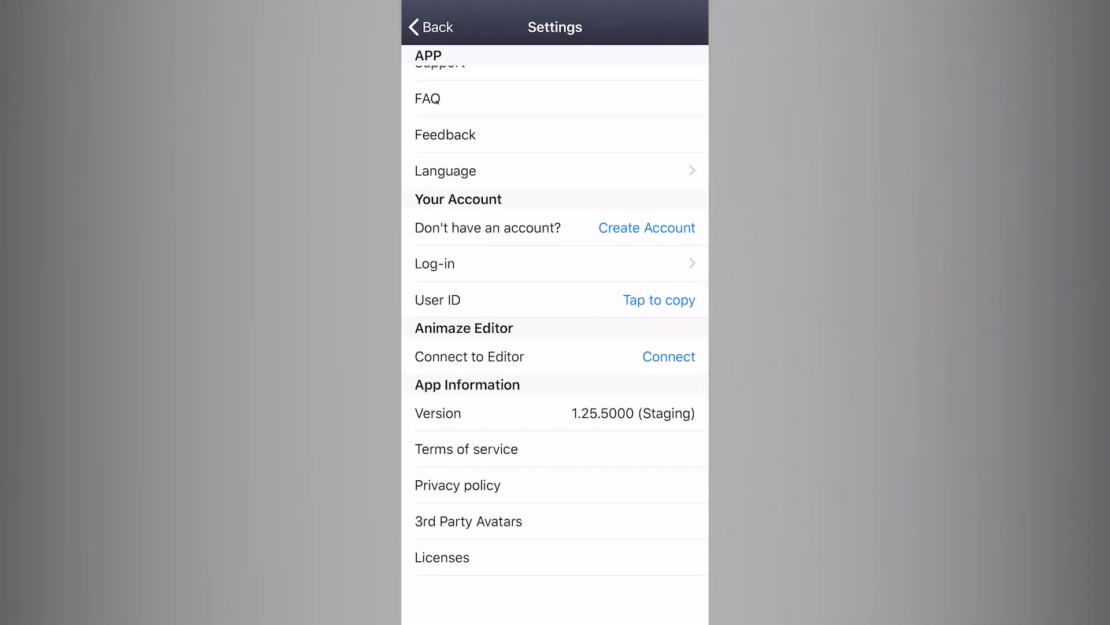
click(556, 356)
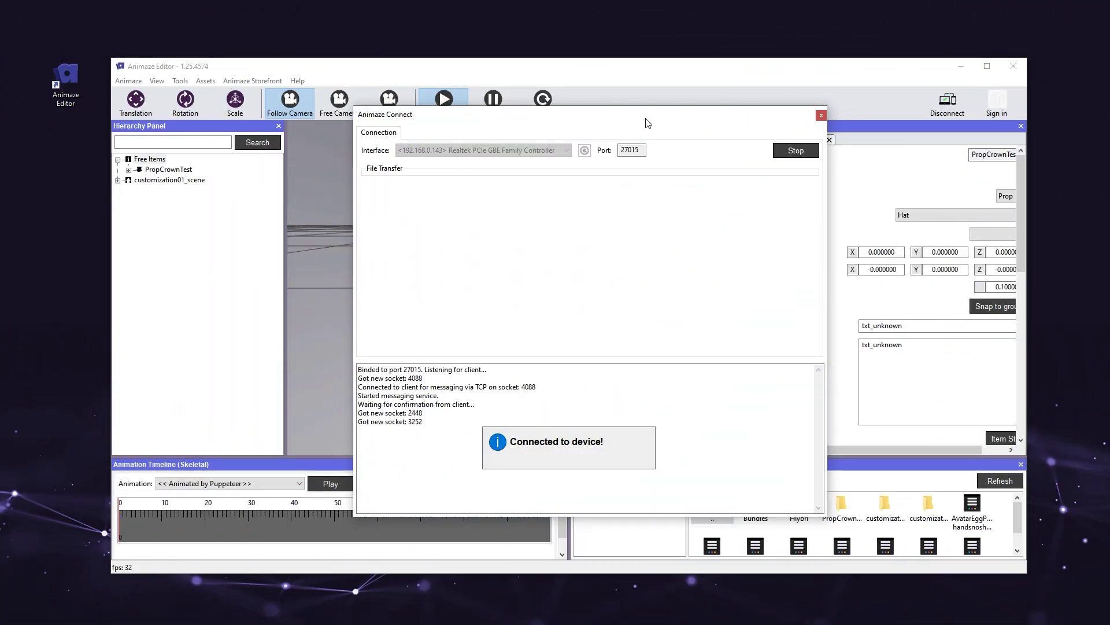
Step: Return to Animaze Editor and send the PropCrownTest item to the connected device
drag(639, 124, 929, 255)
right_click(189, 171)
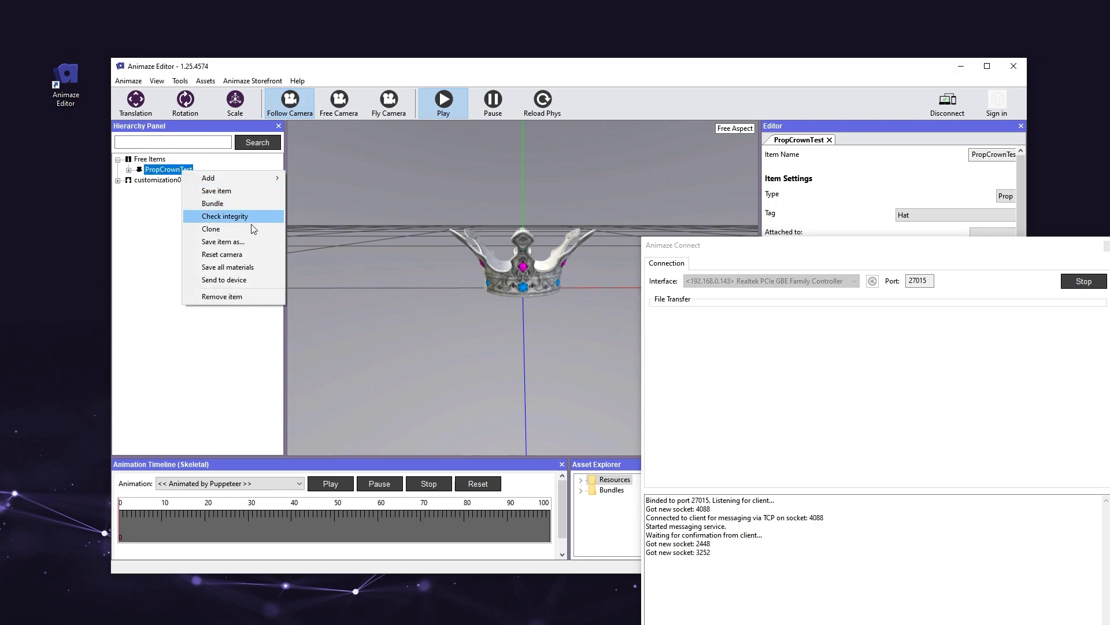
click(245, 279)
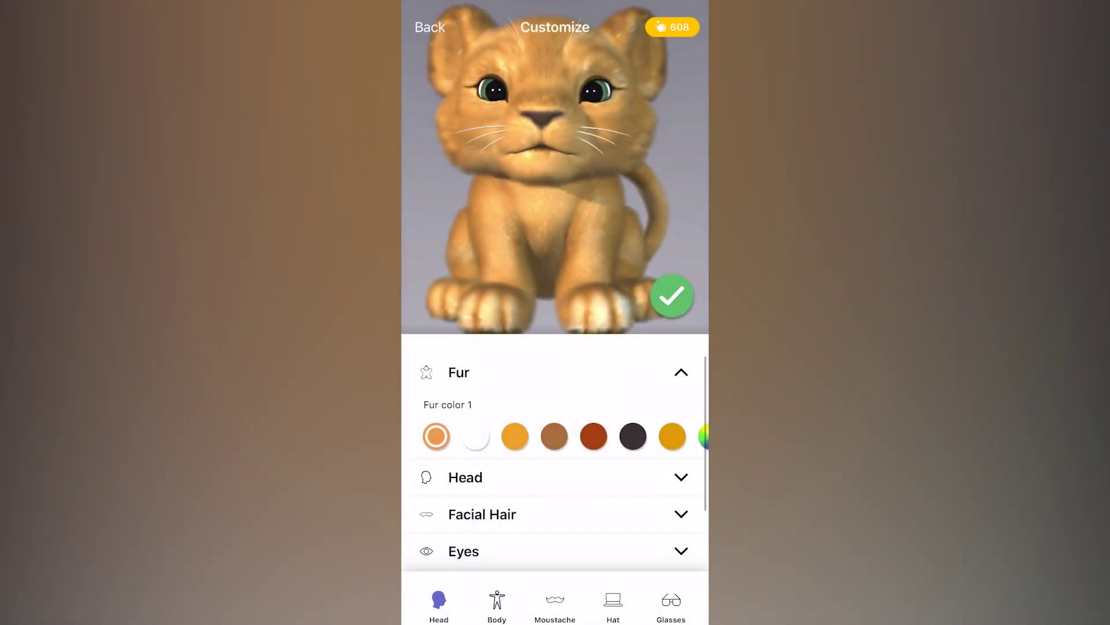
Step: In the mobile app, put the silver crown hat on the lion cub avatar, adjust its customization slider and accept the look
click(613, 605)
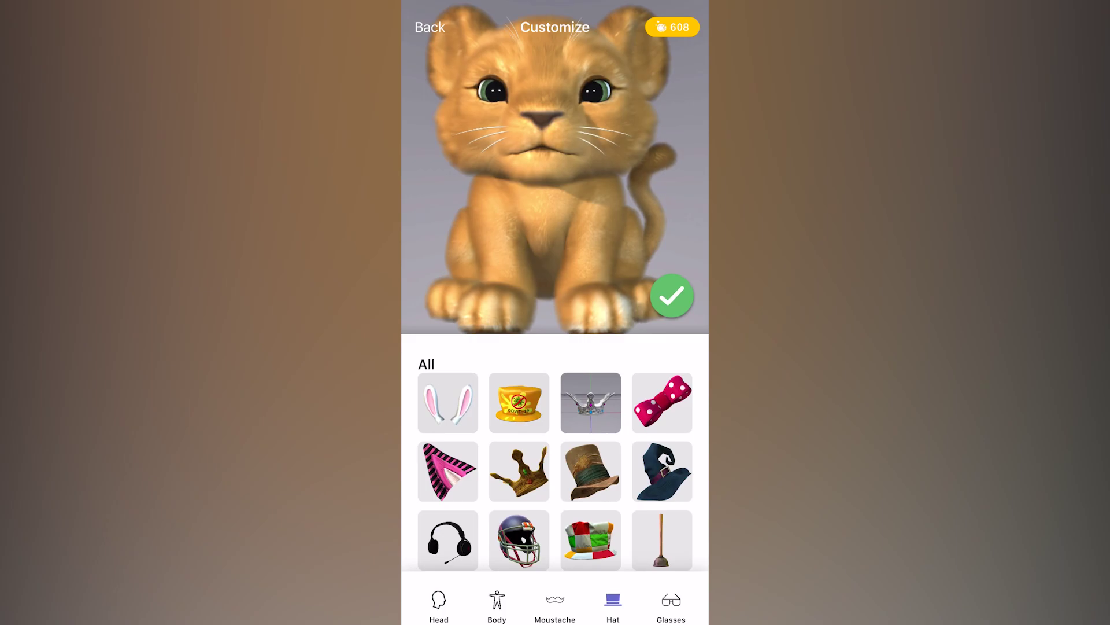
click(590, 402)
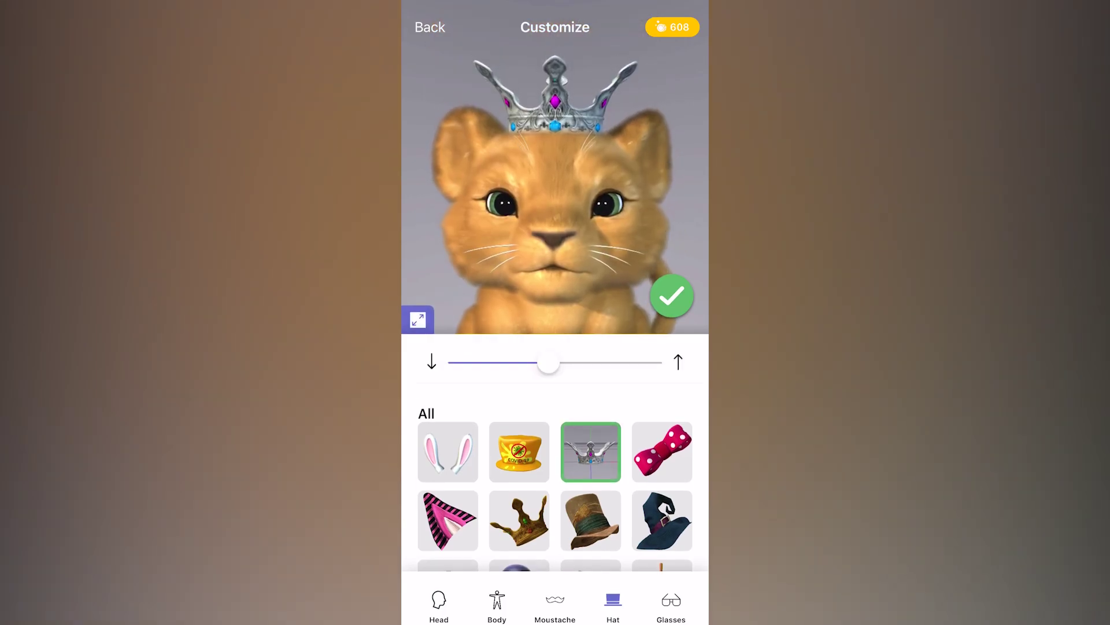
drag(596, 362, 569, 362)
click(672, 297)
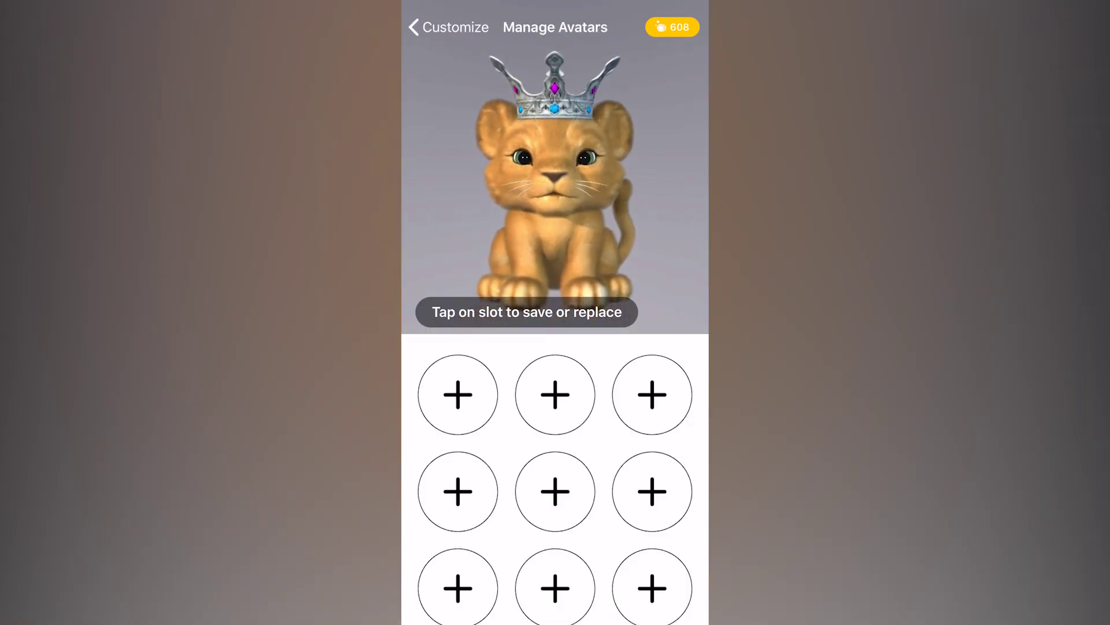